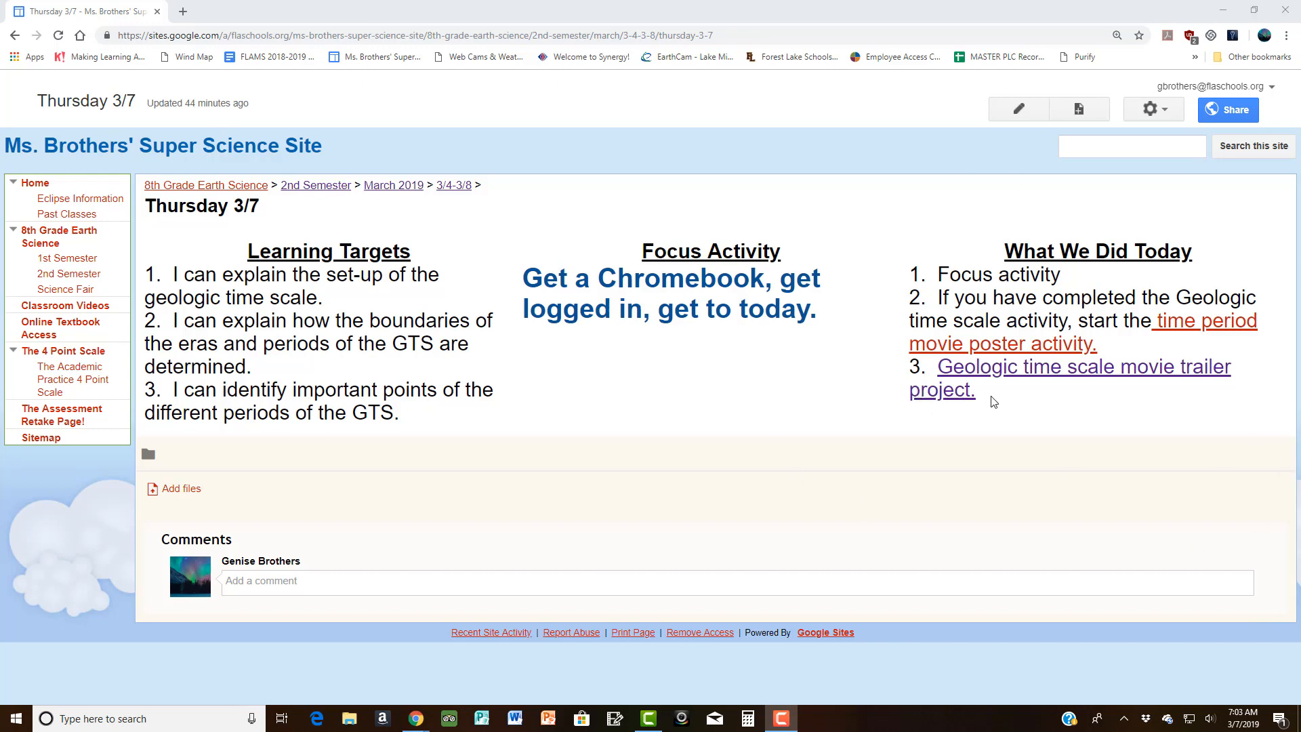
Step: Open the Geologic Time Period Movie Trailer activity and follow its Animoto link to animoto.com/projects
left_click(1006, 371)
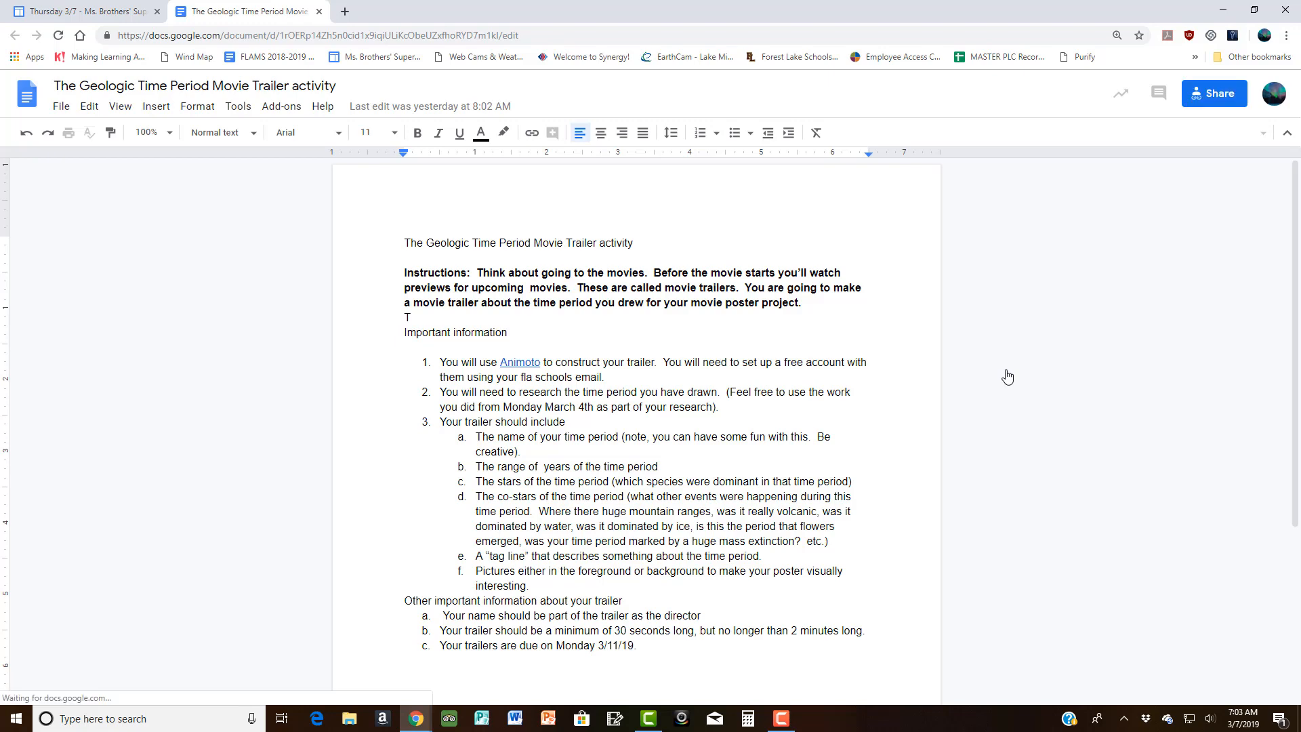
scroll(845, 372, "down", 1)
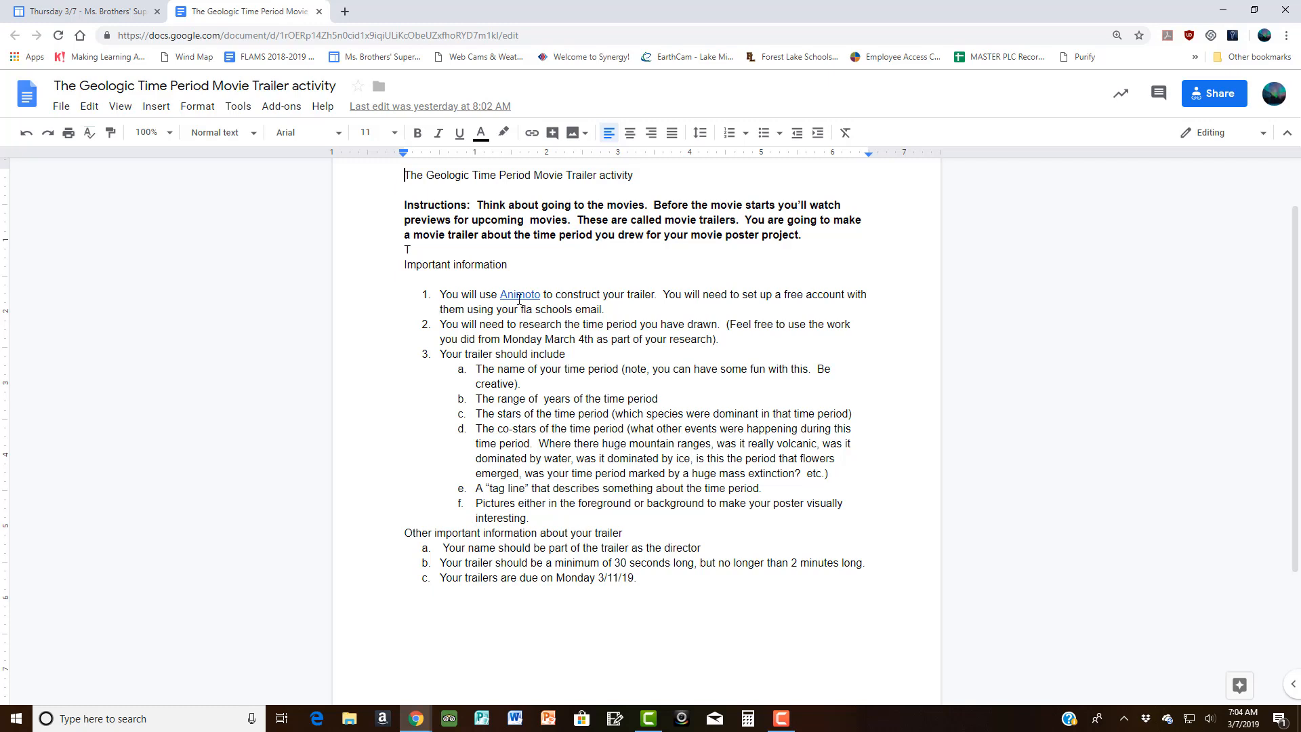
left_click(520, 296)
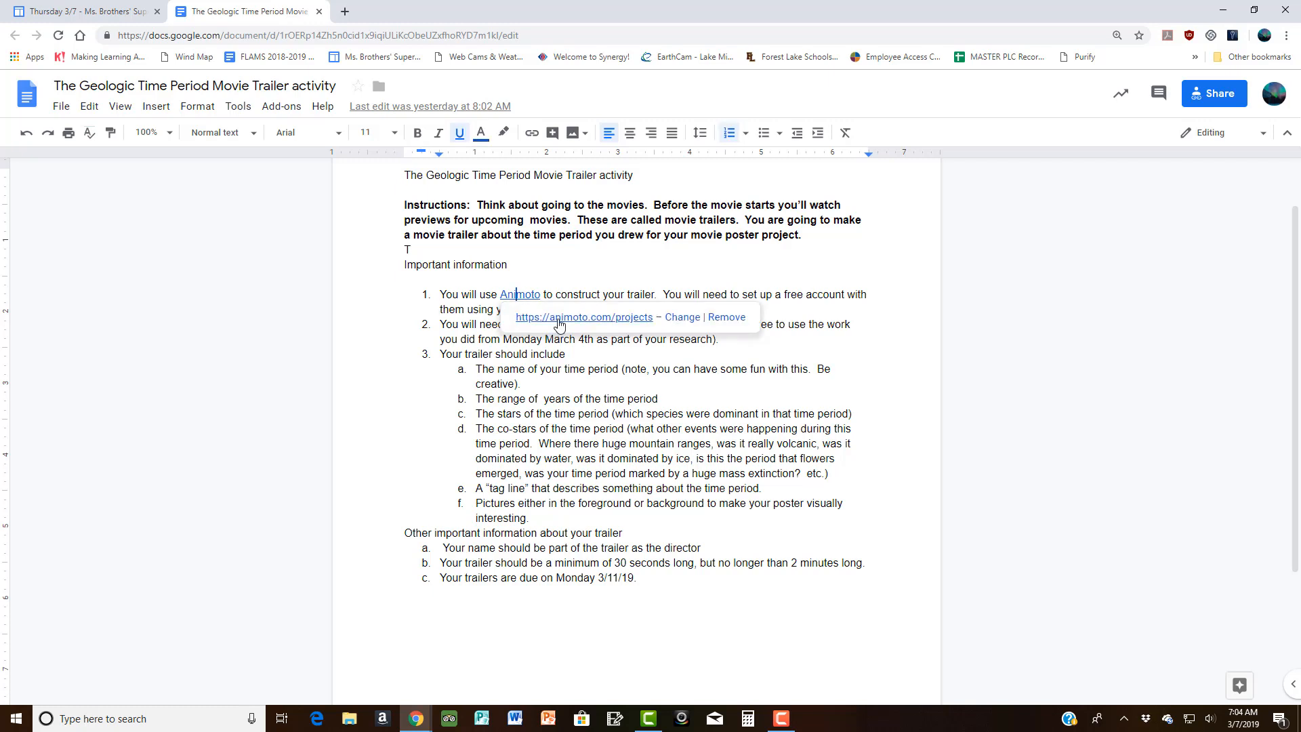
left_click(559, 320)
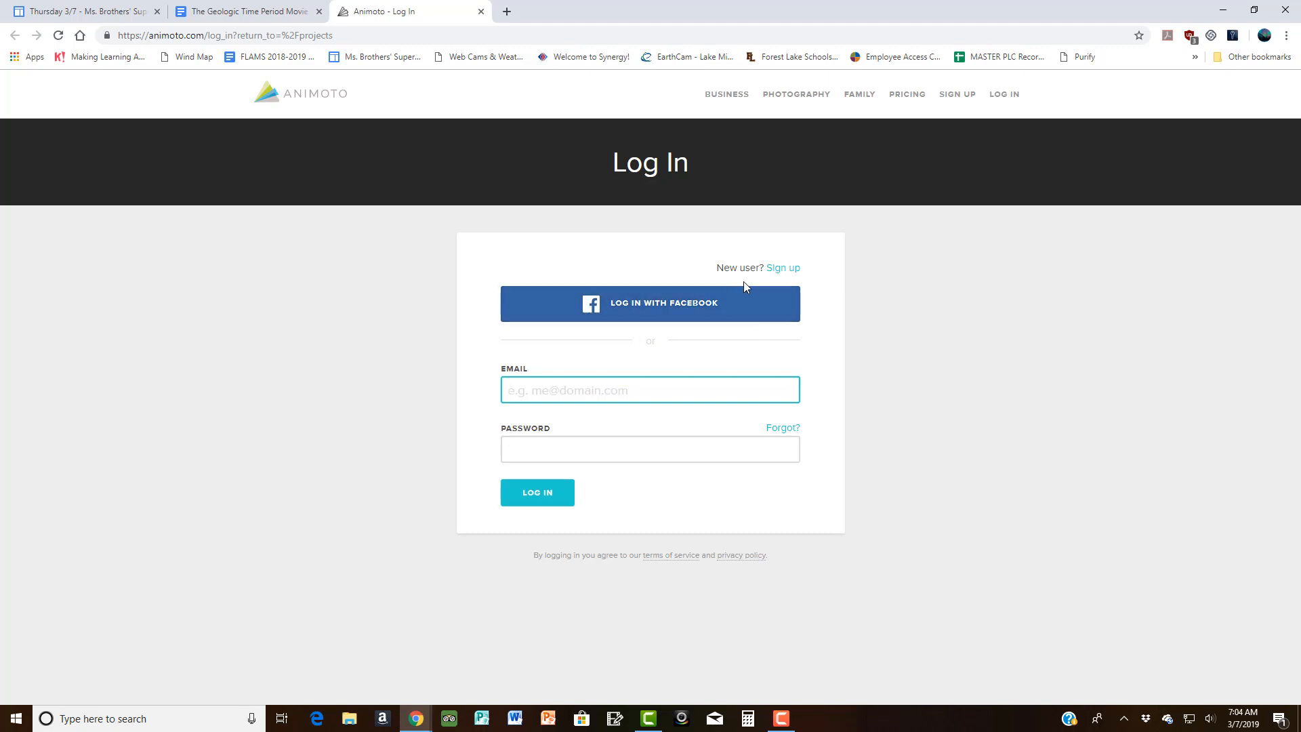
Step: Open Animoto's Start free trial form using the Sign Up With Email option
left_click(956, 96)
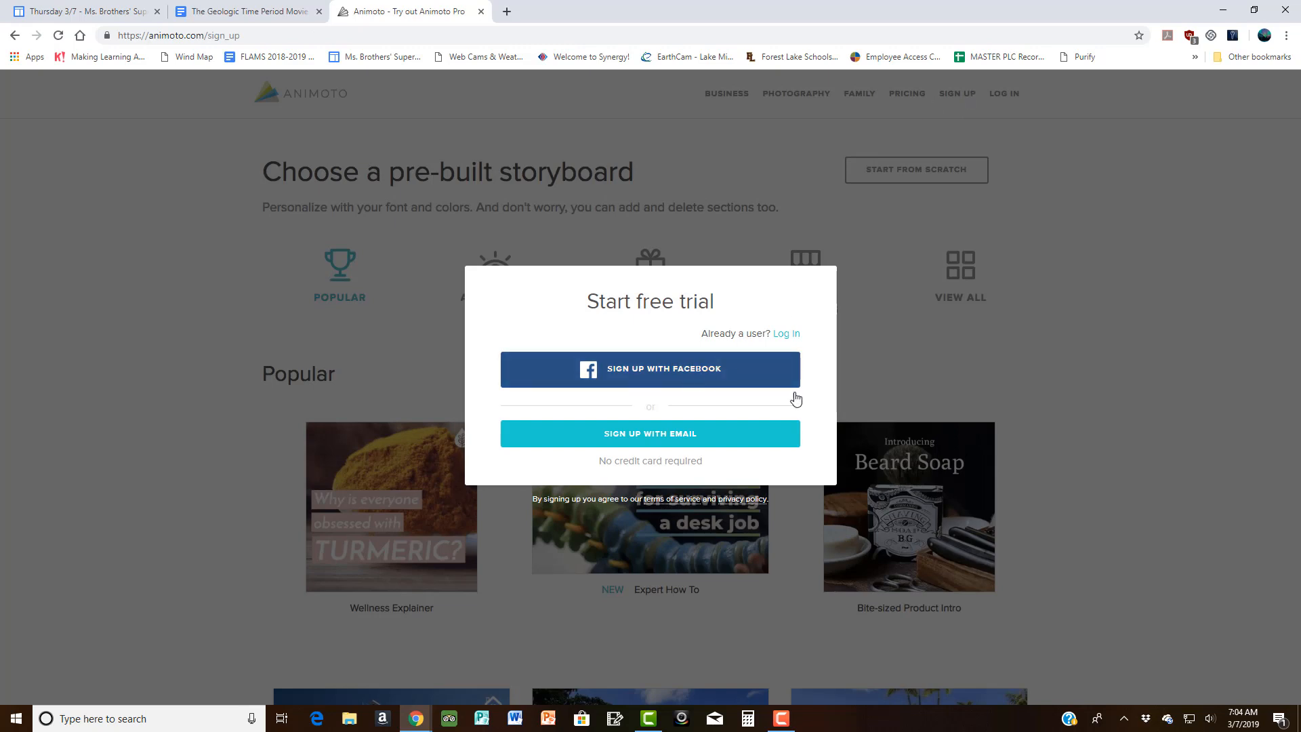
left_click(635, 434)
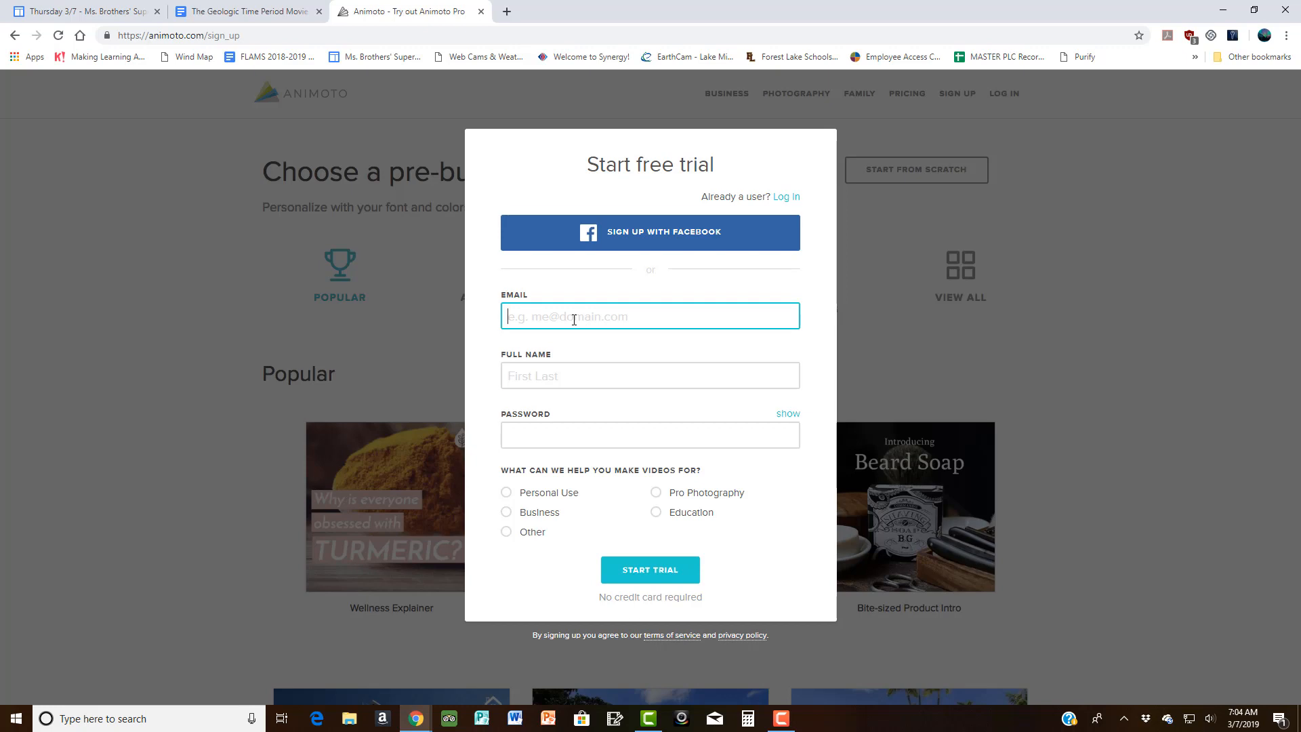
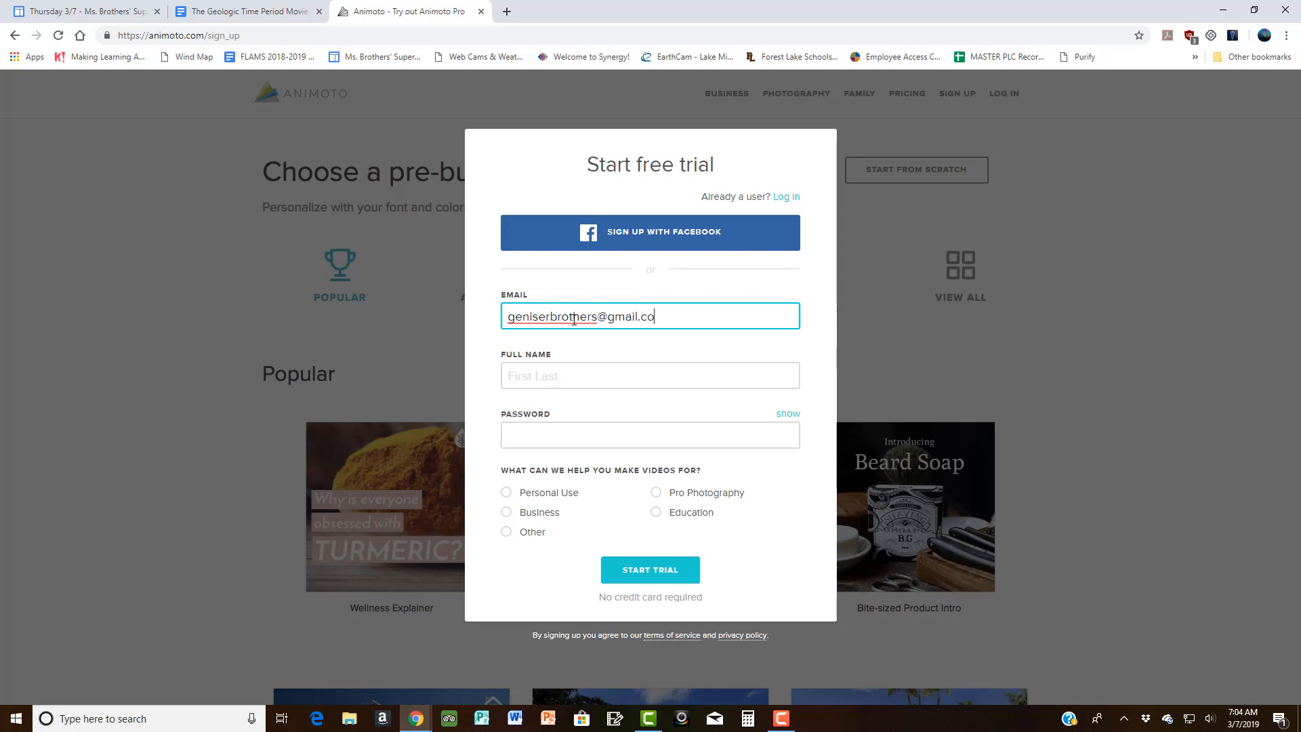
Step: Sign up with the email address, saved full name and a password, choosing Education, and start the trial
left_click(594, 372)
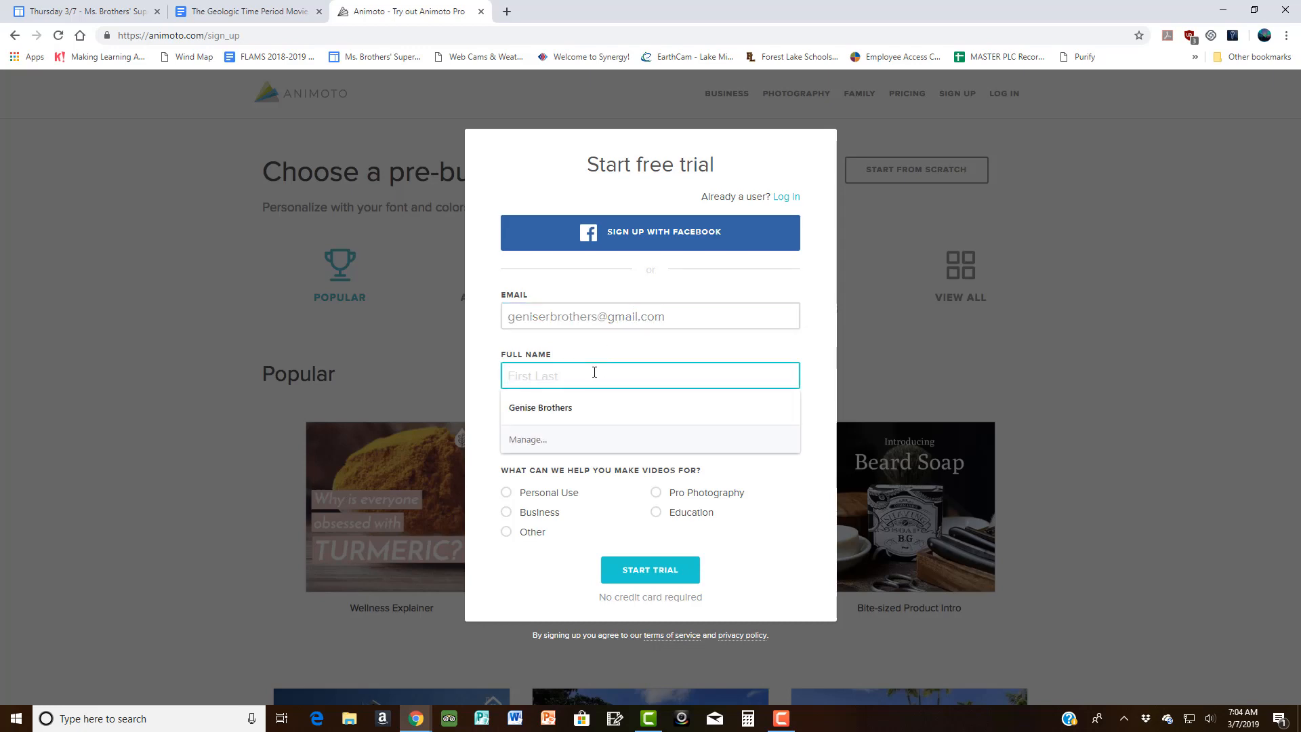
left_click(631, 411)
left_click(570, 430)
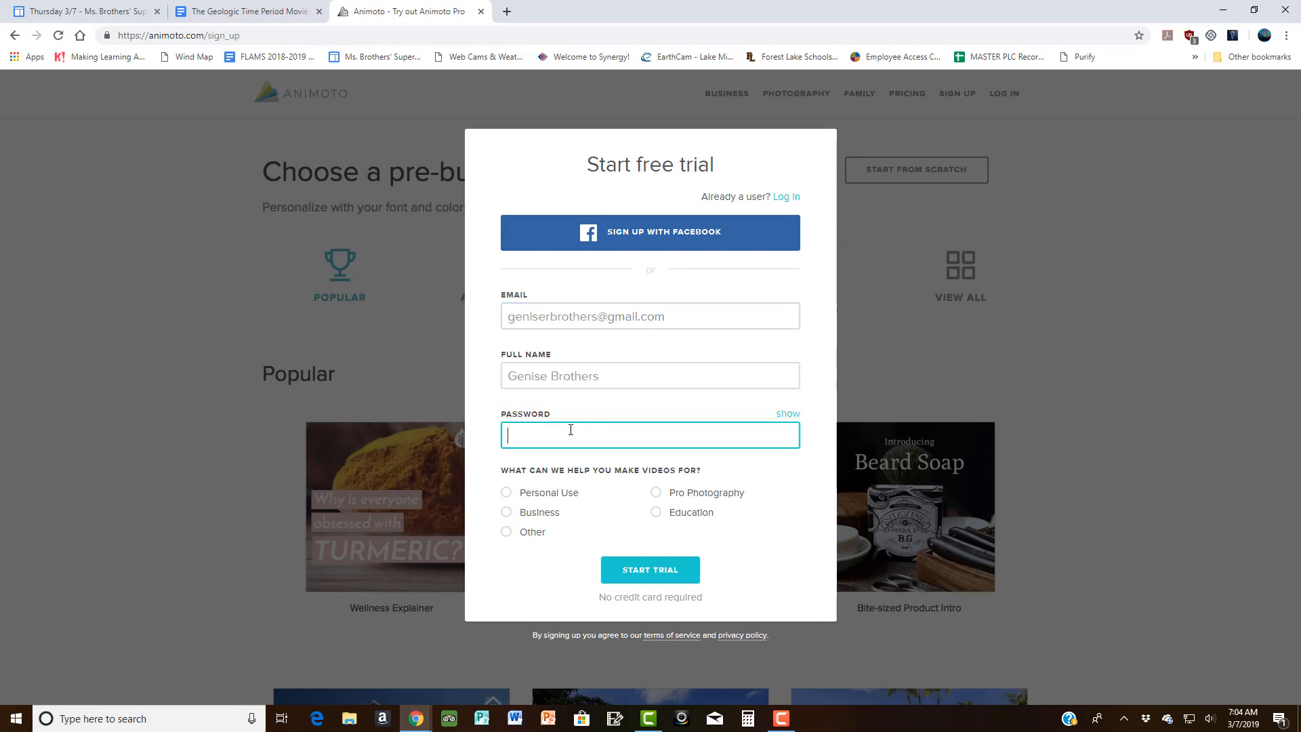
type("•••••••••••••")
left_click(658, 515)
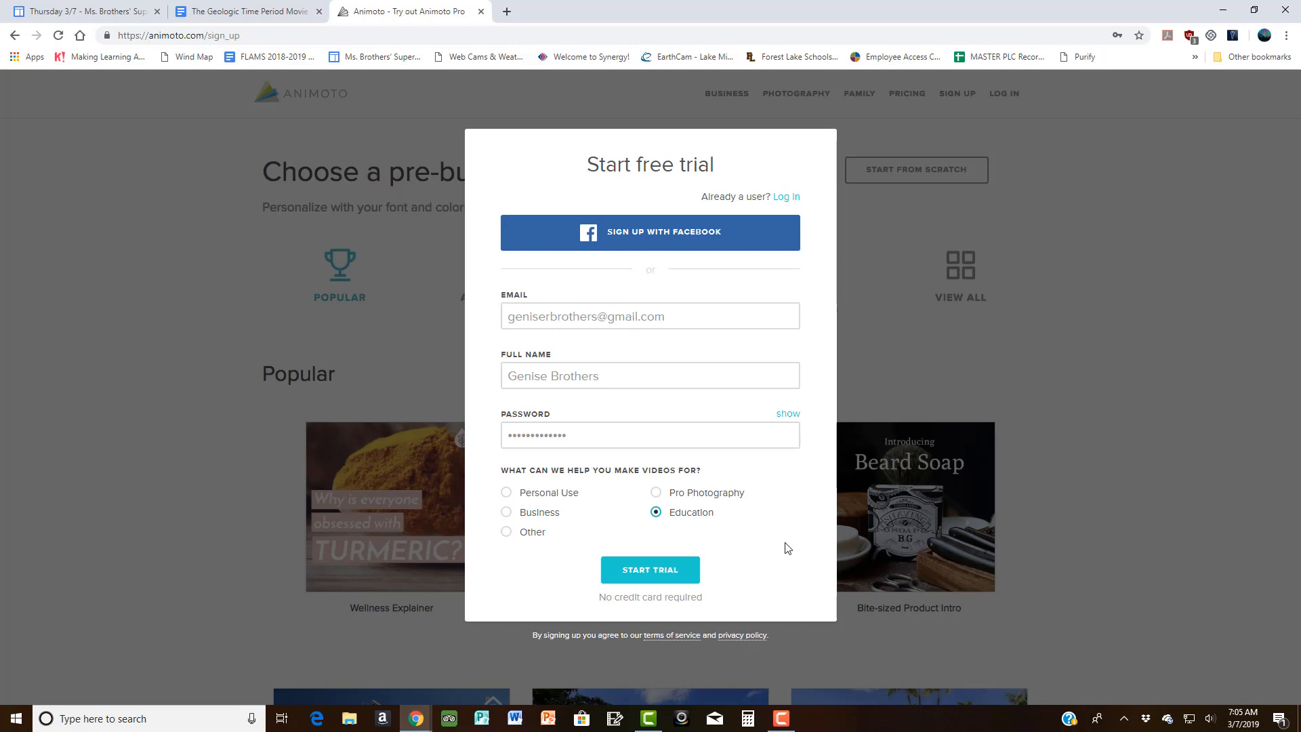
left_click(673, 573)
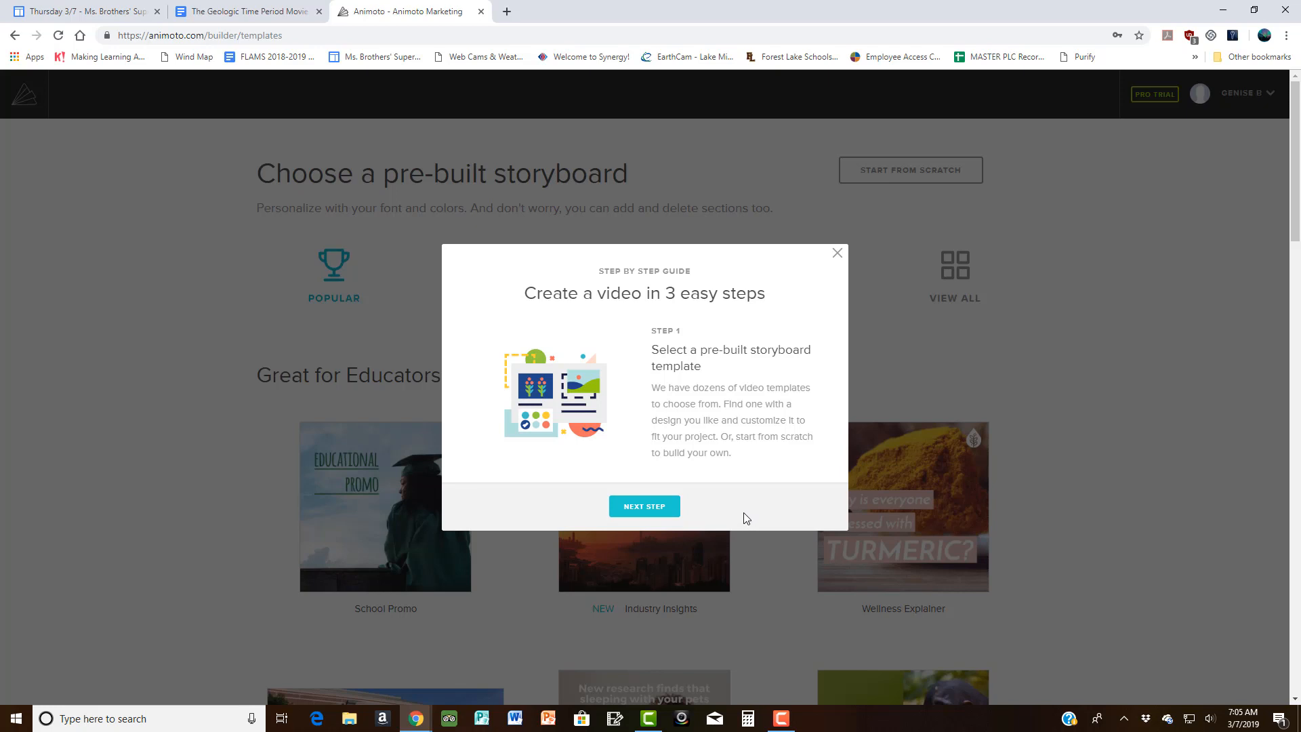
Step: Step through all three pages of the getting-started guide, then dismiss it with Pick a Template
left_click(674, 507)
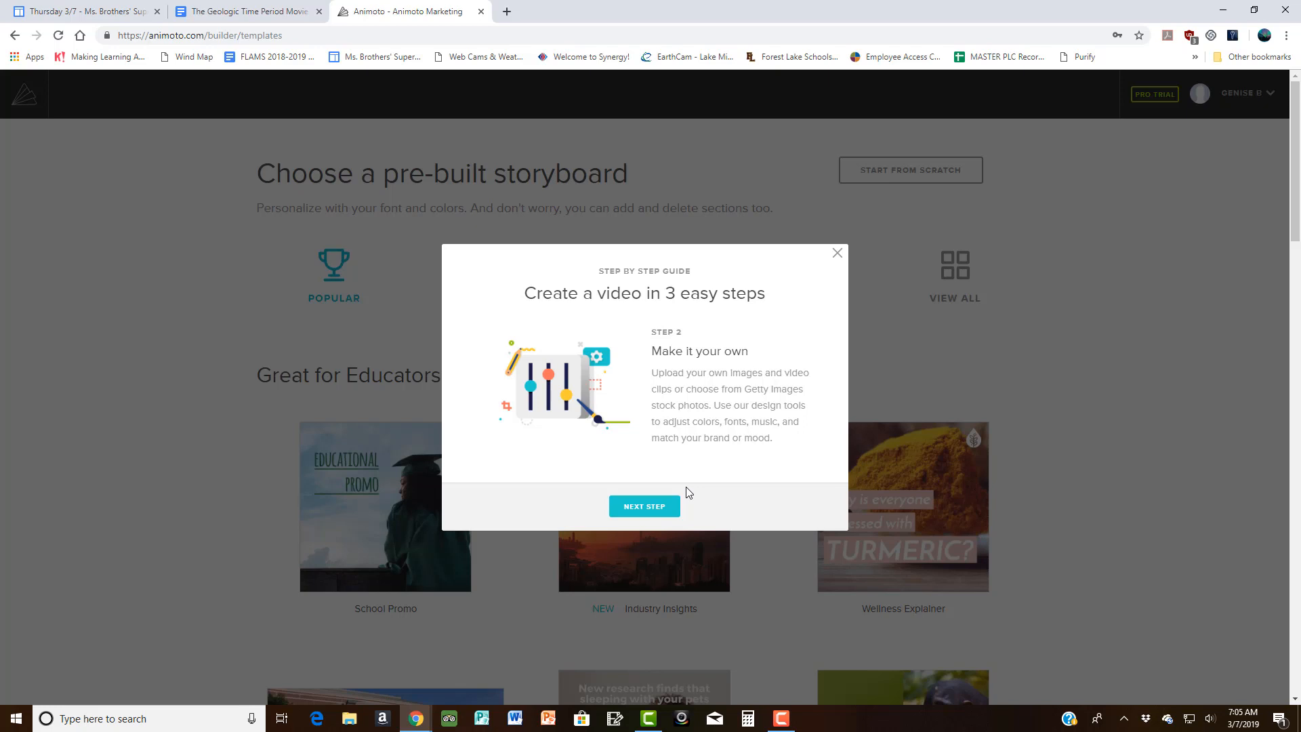
left_click(666, 506)
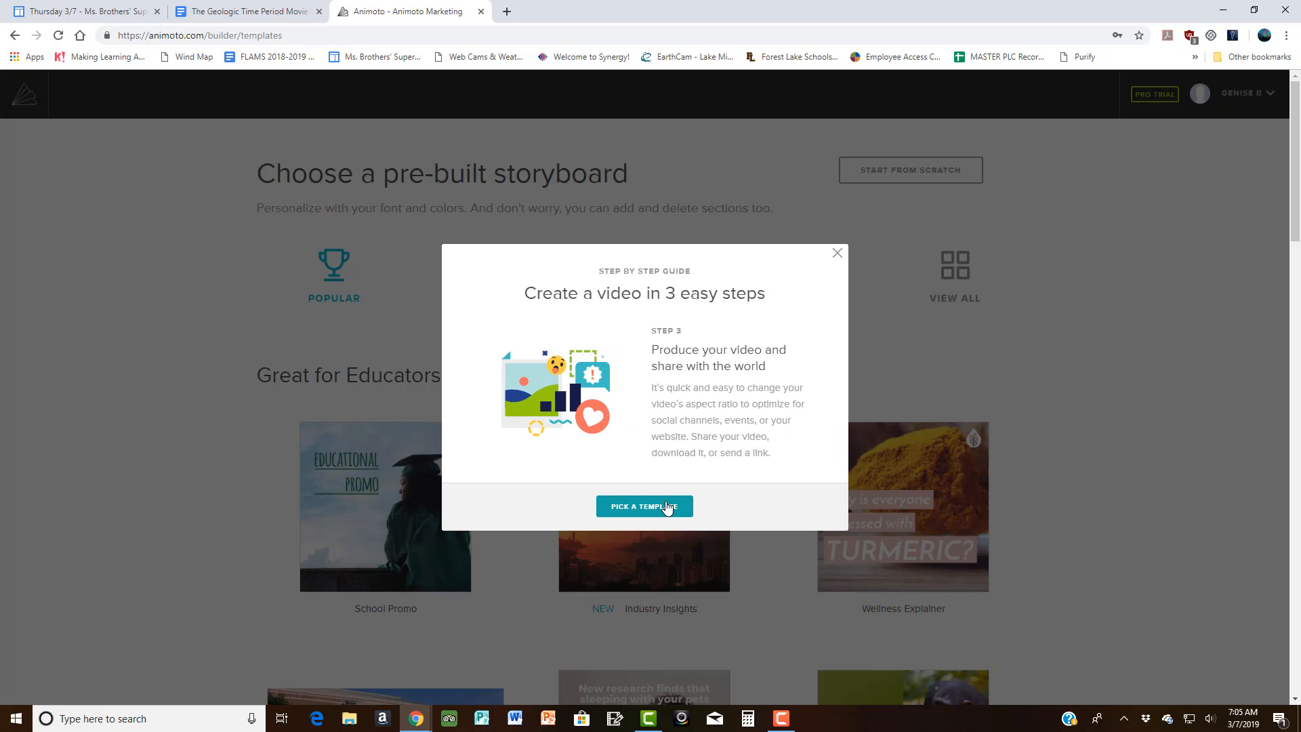
left_click(668, 506)
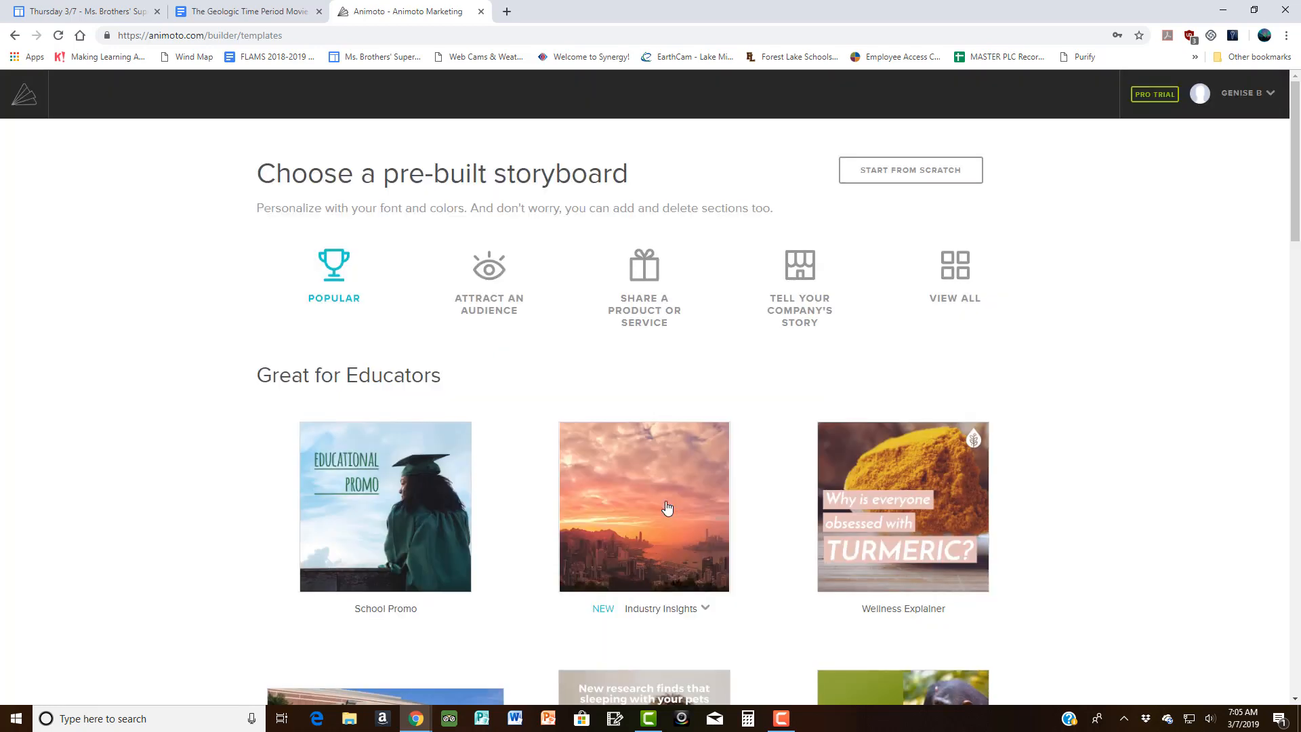
Step: Find the Industry Insights template under Attract an Audience, open its details and pause the preview at 11 seconds
scroll(1120, 485, "down", 1)
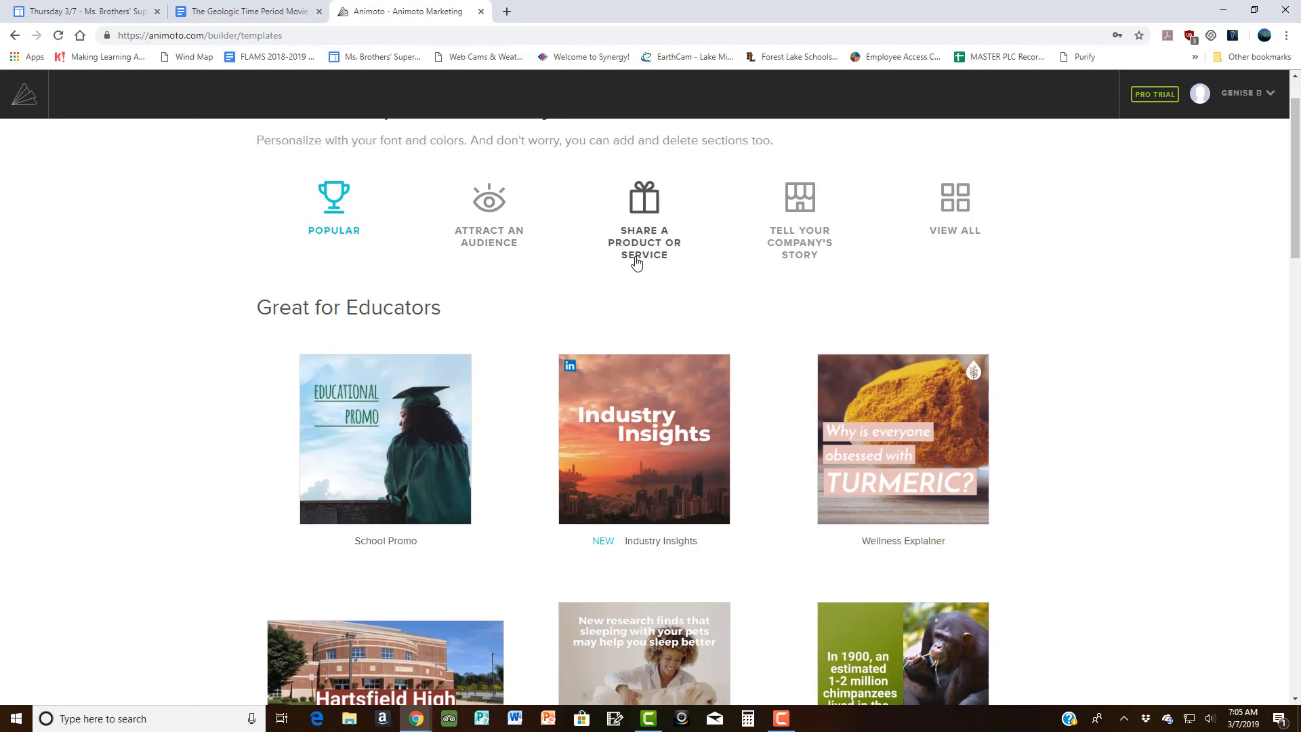
left_click(485, 250)
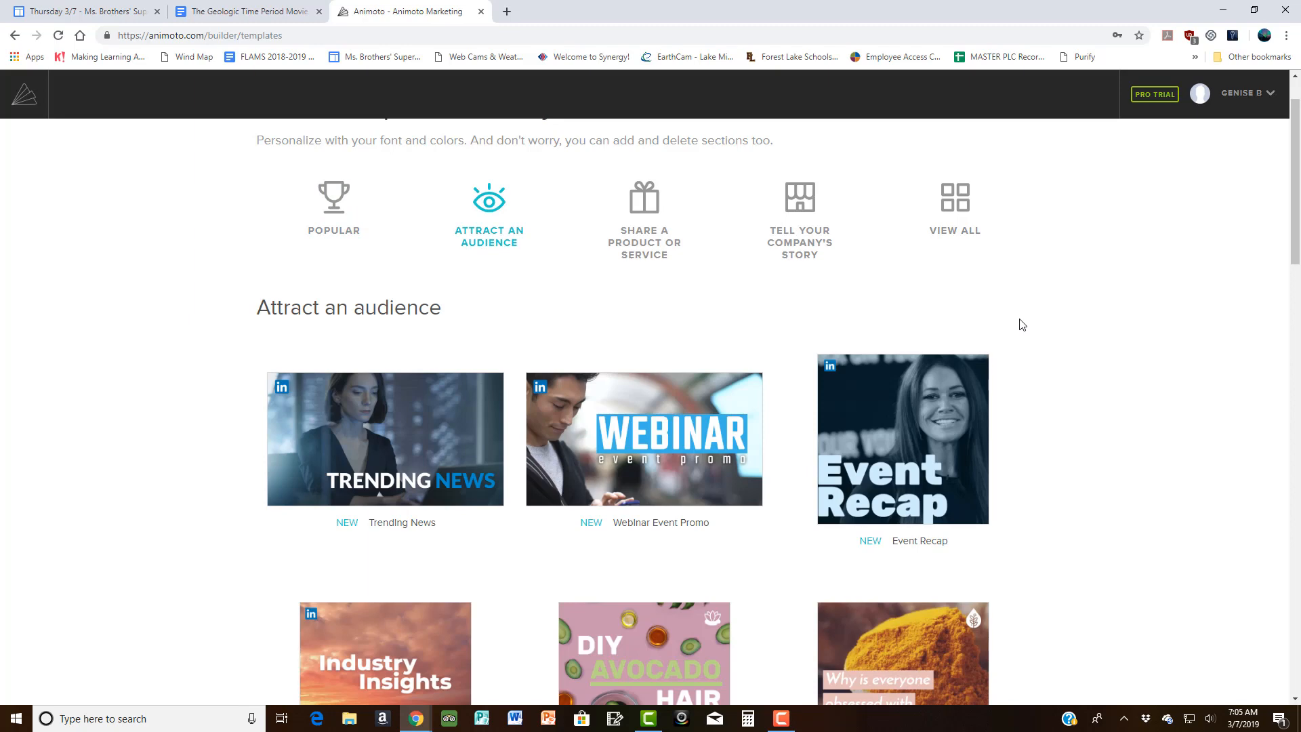
scroll(993, 407, "down", 1)
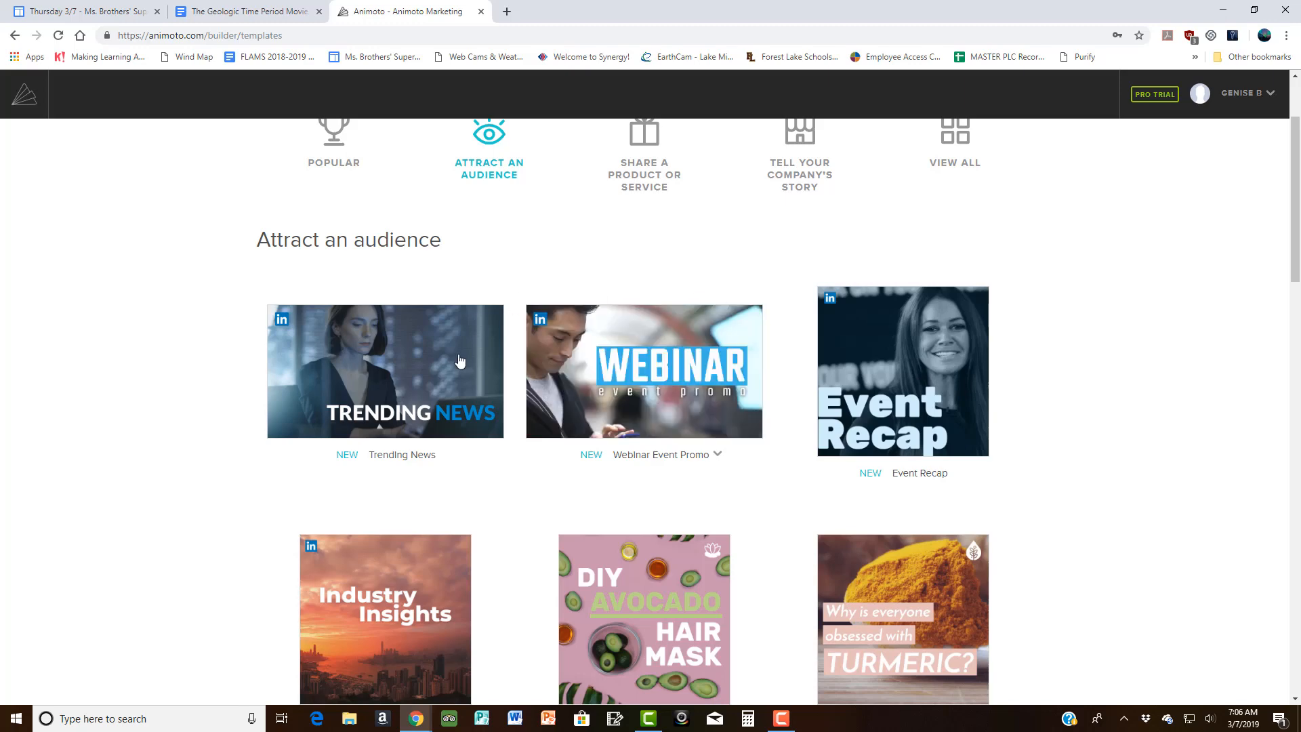
scroll(459, 441, "down", 1)
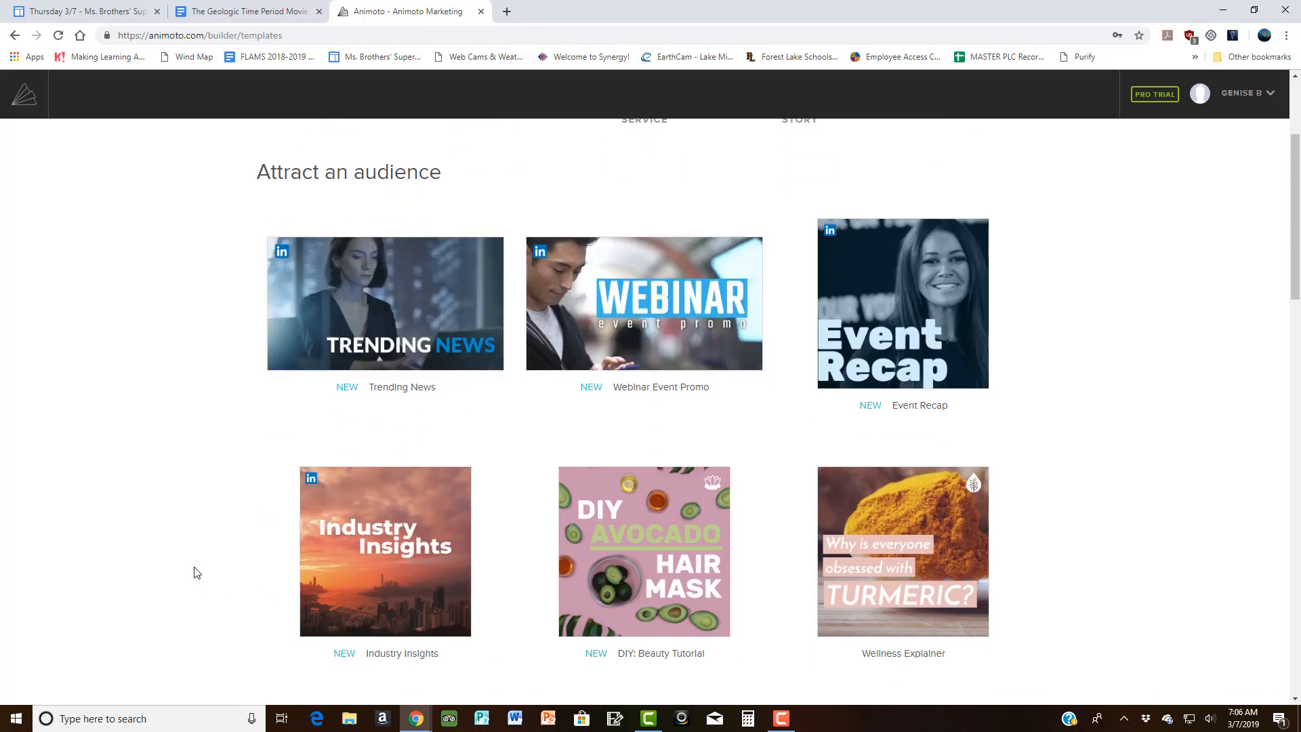
scroll(200, 568, "down", 1)
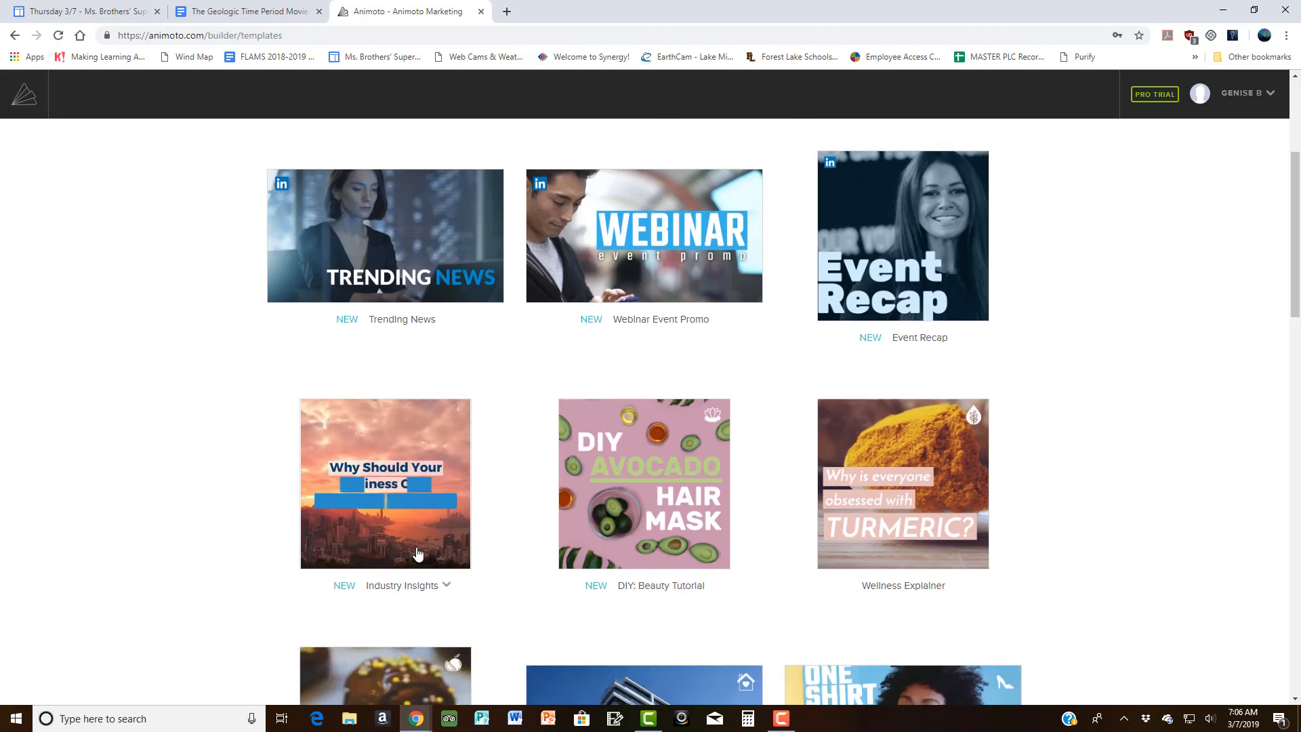
left_click(344, 509)
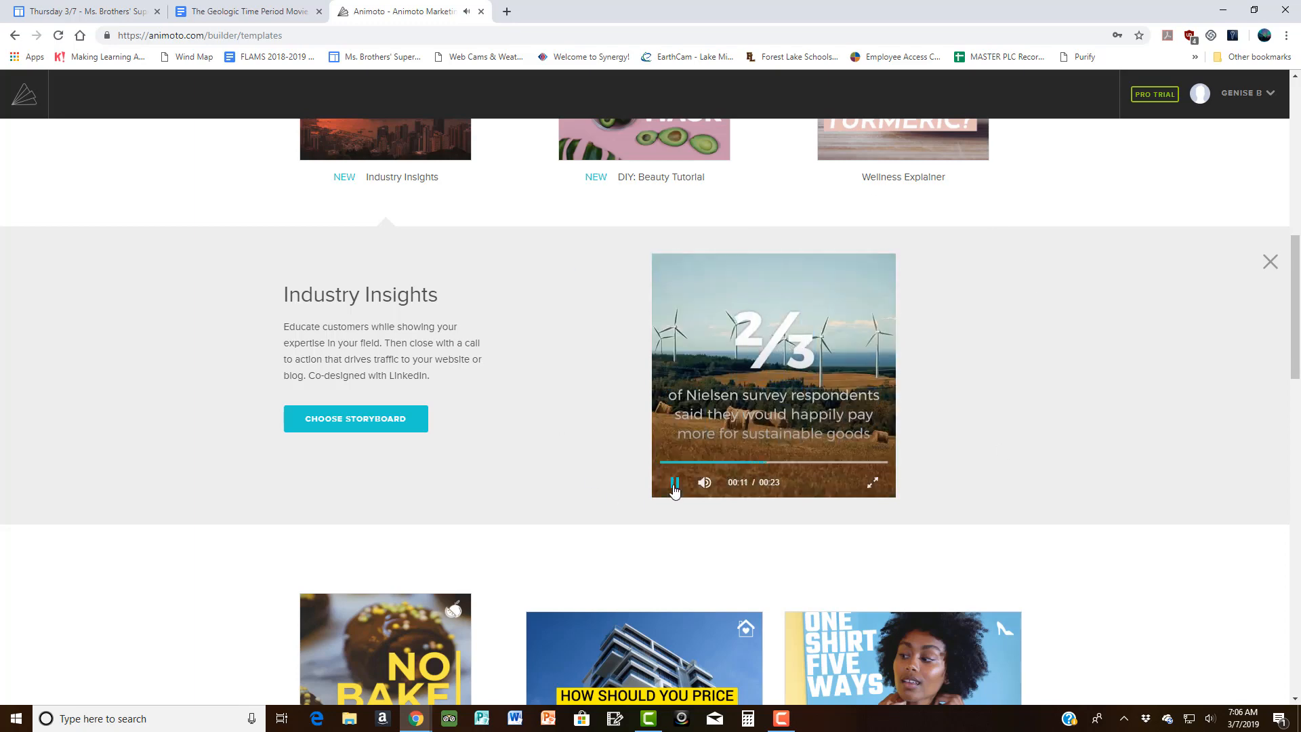
left_click(675, 484)
Step: Choose the Industry Insights storyboard and open its first title block in the block editor
left_click(355, 426)
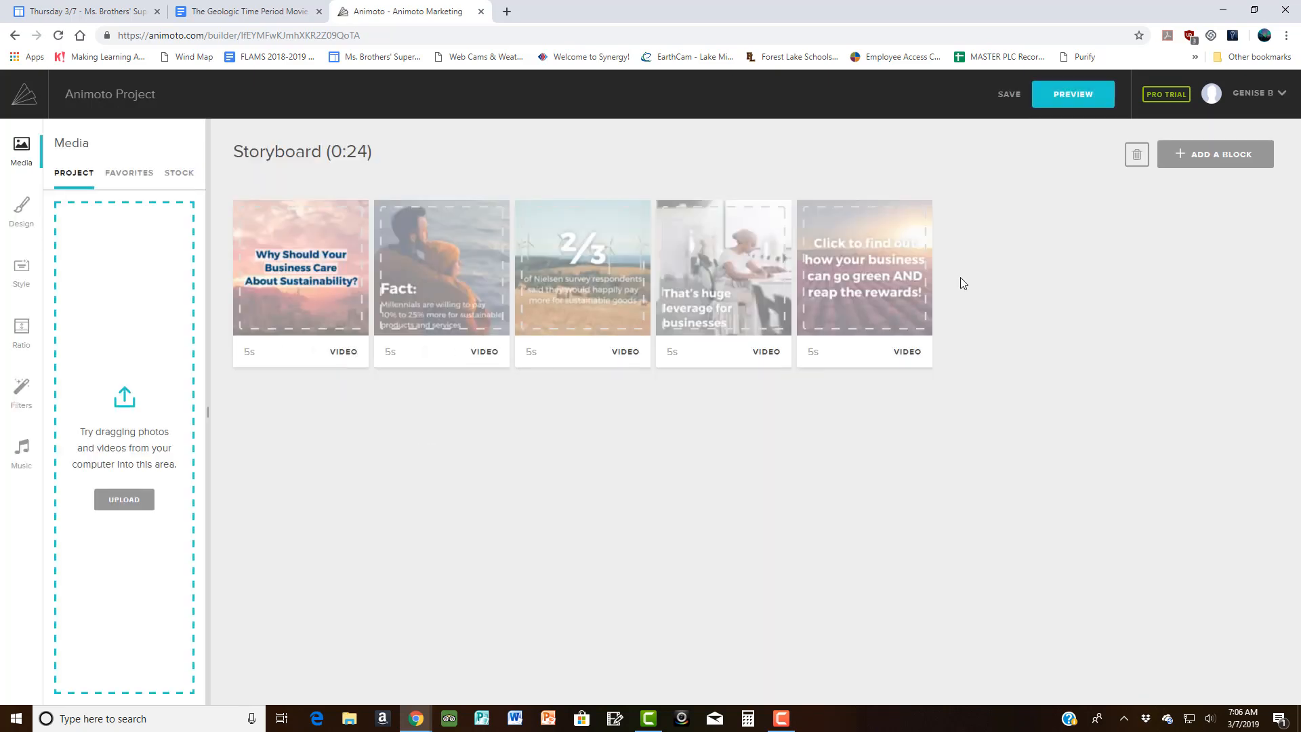
mouse_move(901, 317)
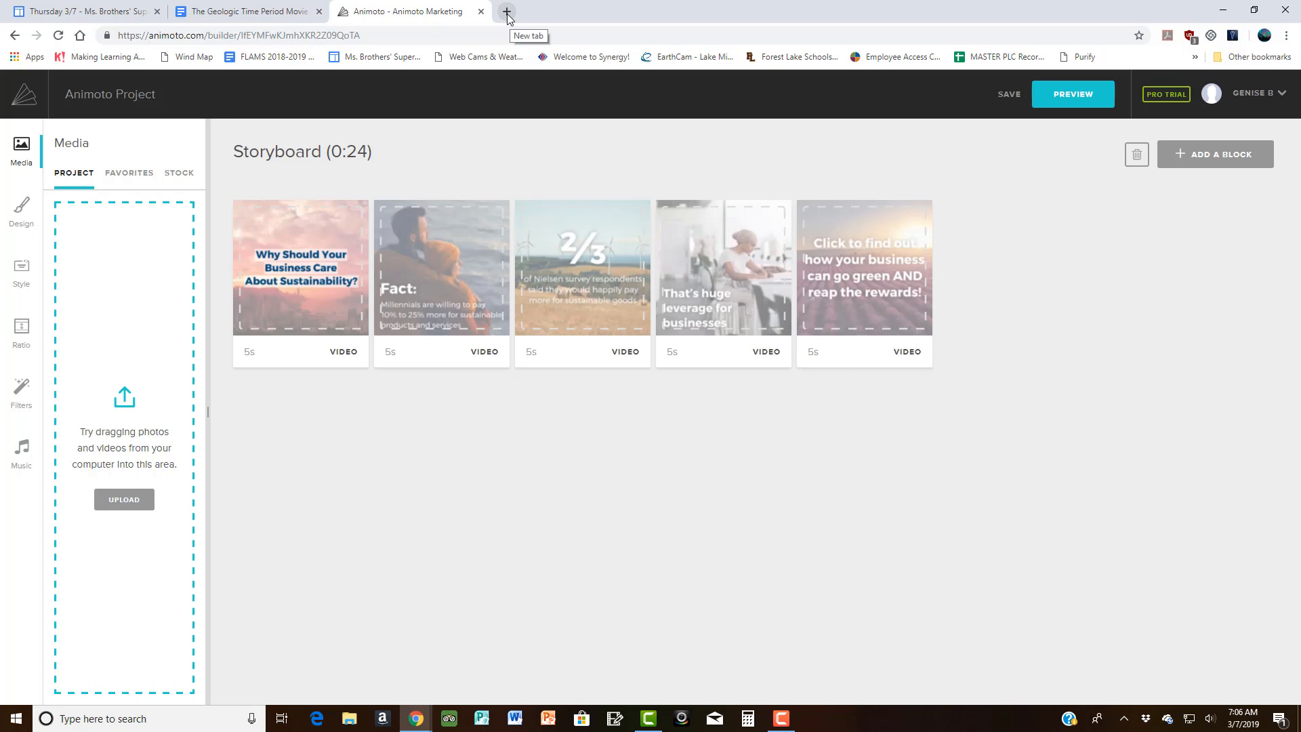
mouse_move(329, 245)
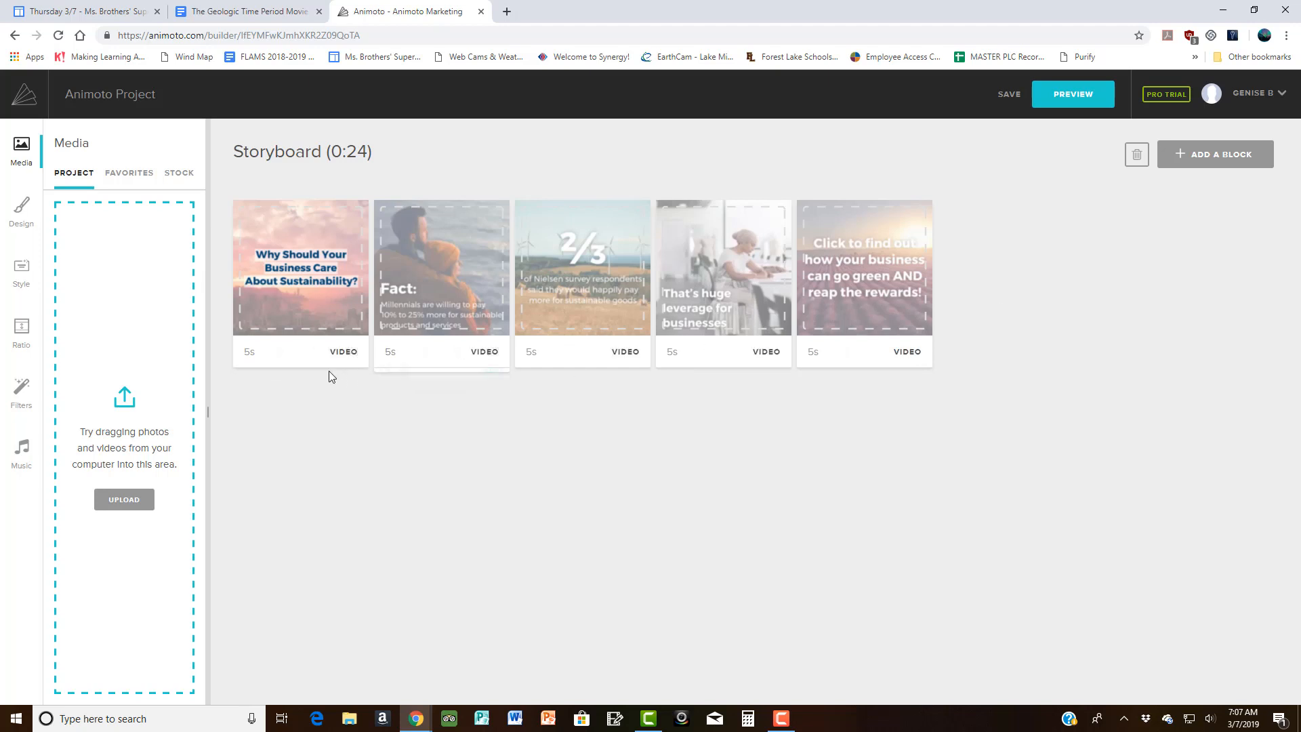
mouse_move(309, 325)
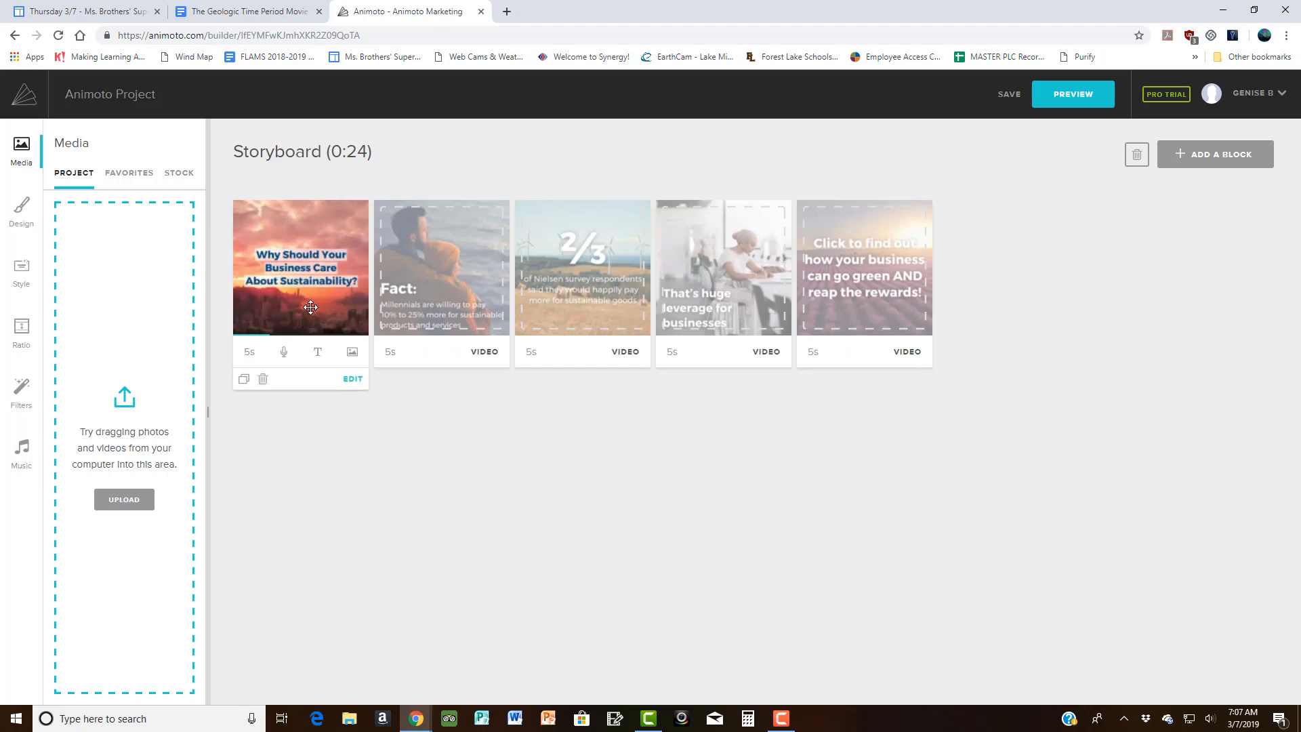
left_click(310, 307)
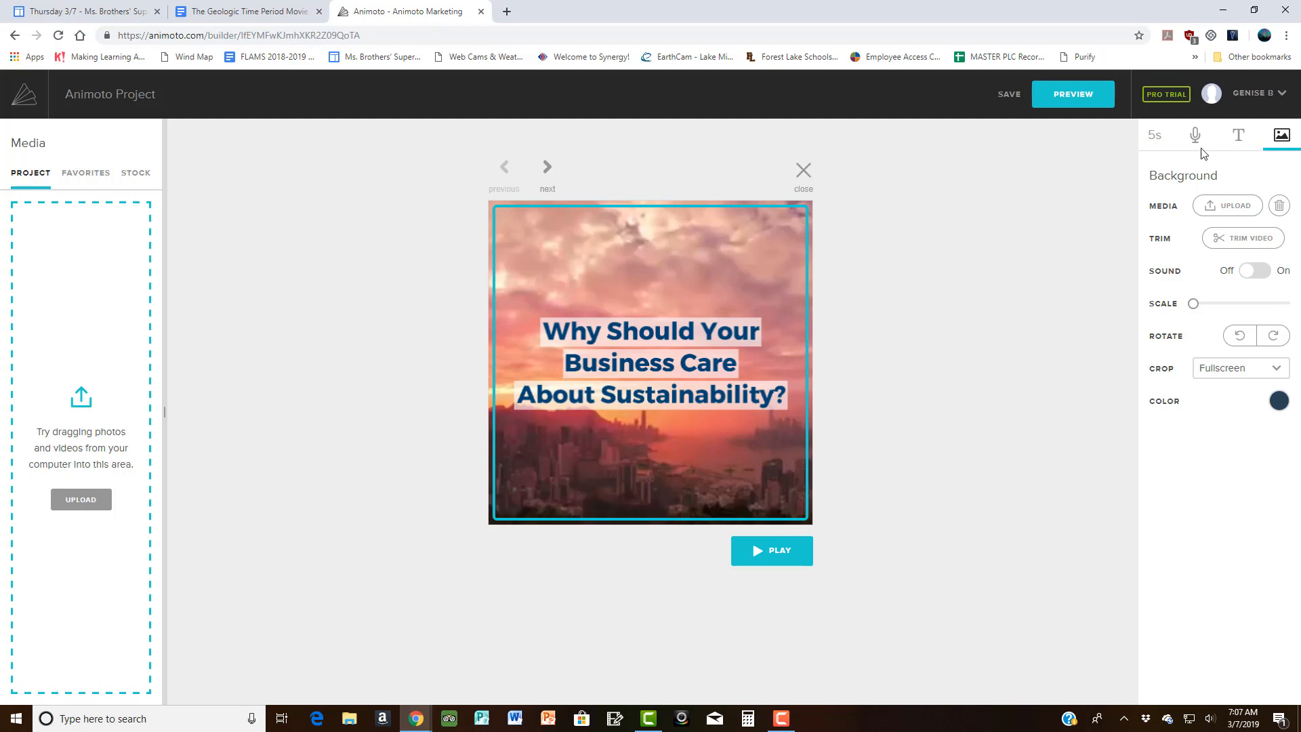
Step: Delete the city-sunset background video from the first block, leaving a solid dark blue background
left_click(1244, 141)
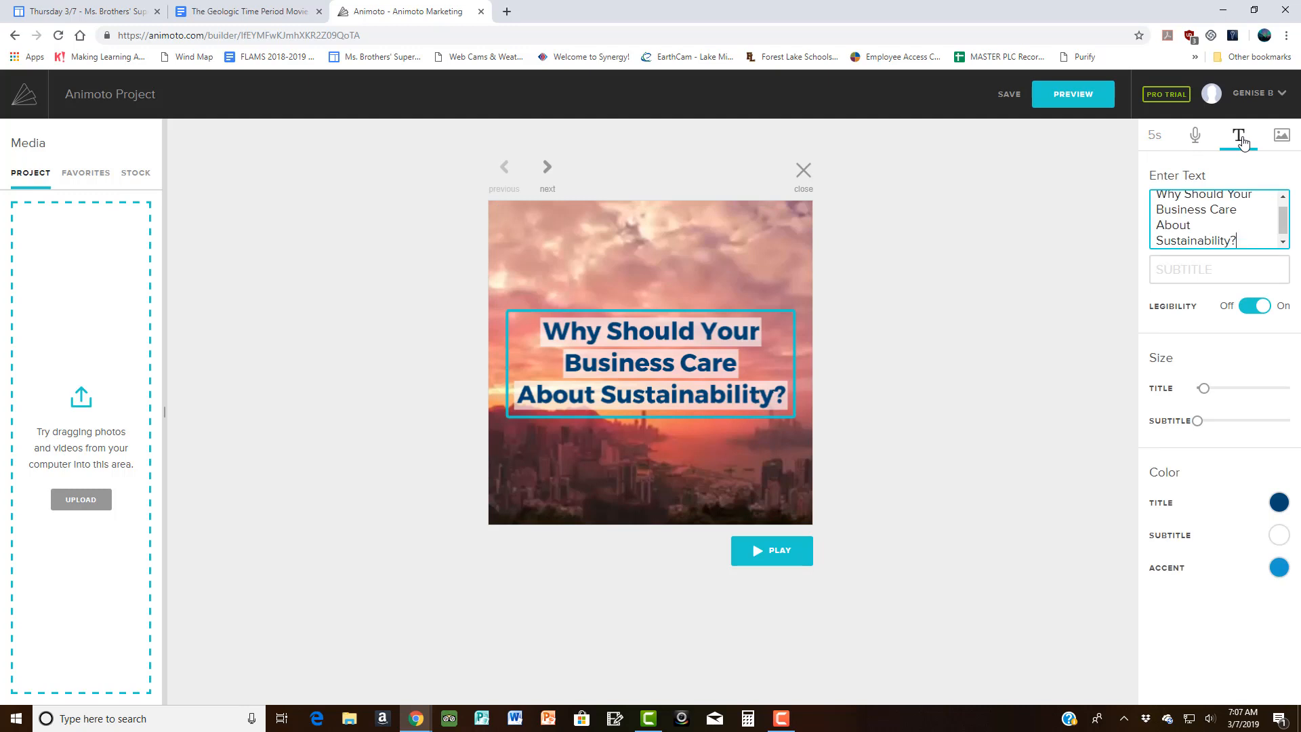
left_click(1286, 142)
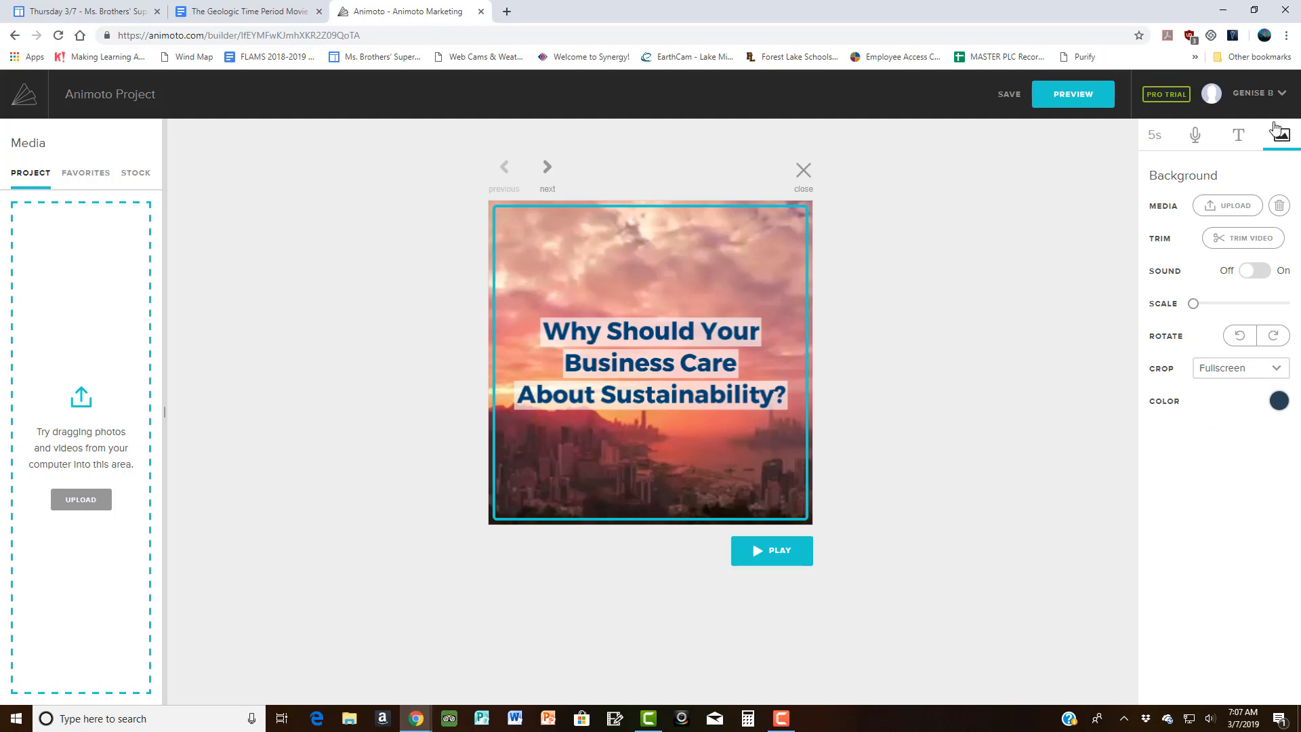
left_click(1279, 206)
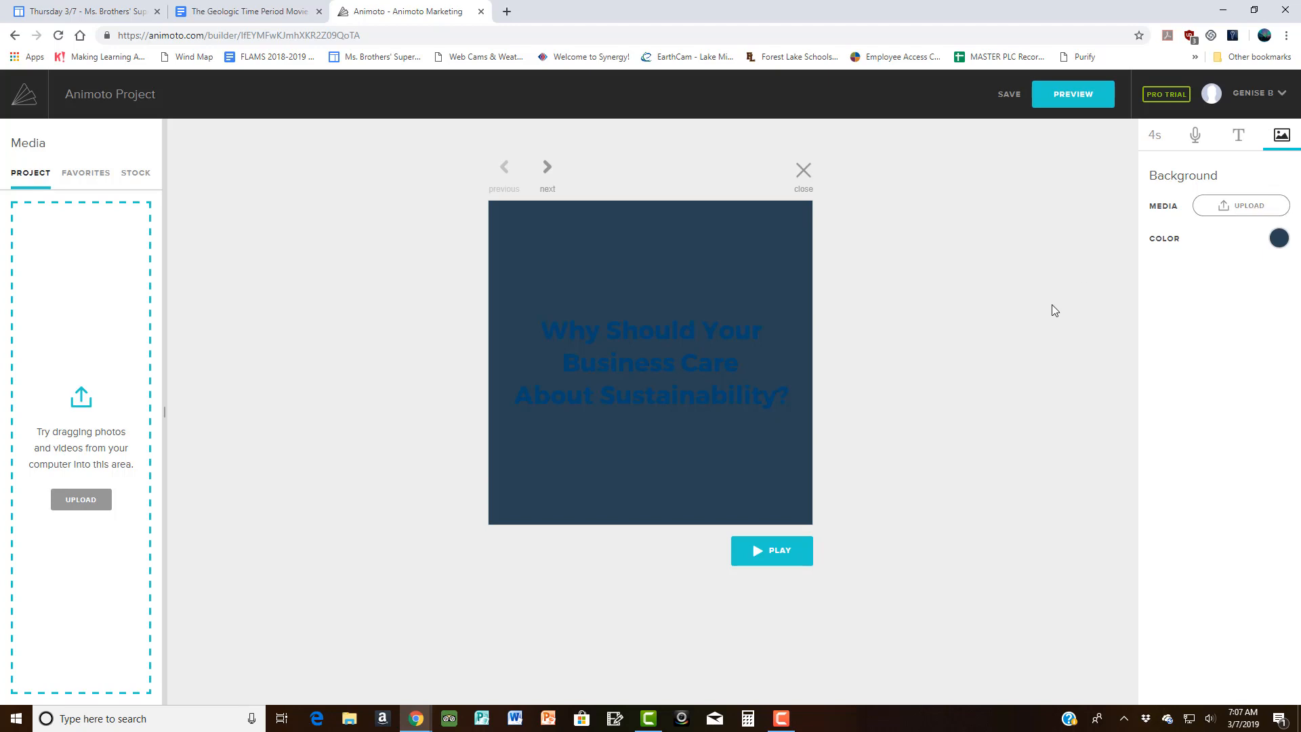
Step: Change the first block's Title colour to white from the palette and close the colour tip
left_click(1243, 141)
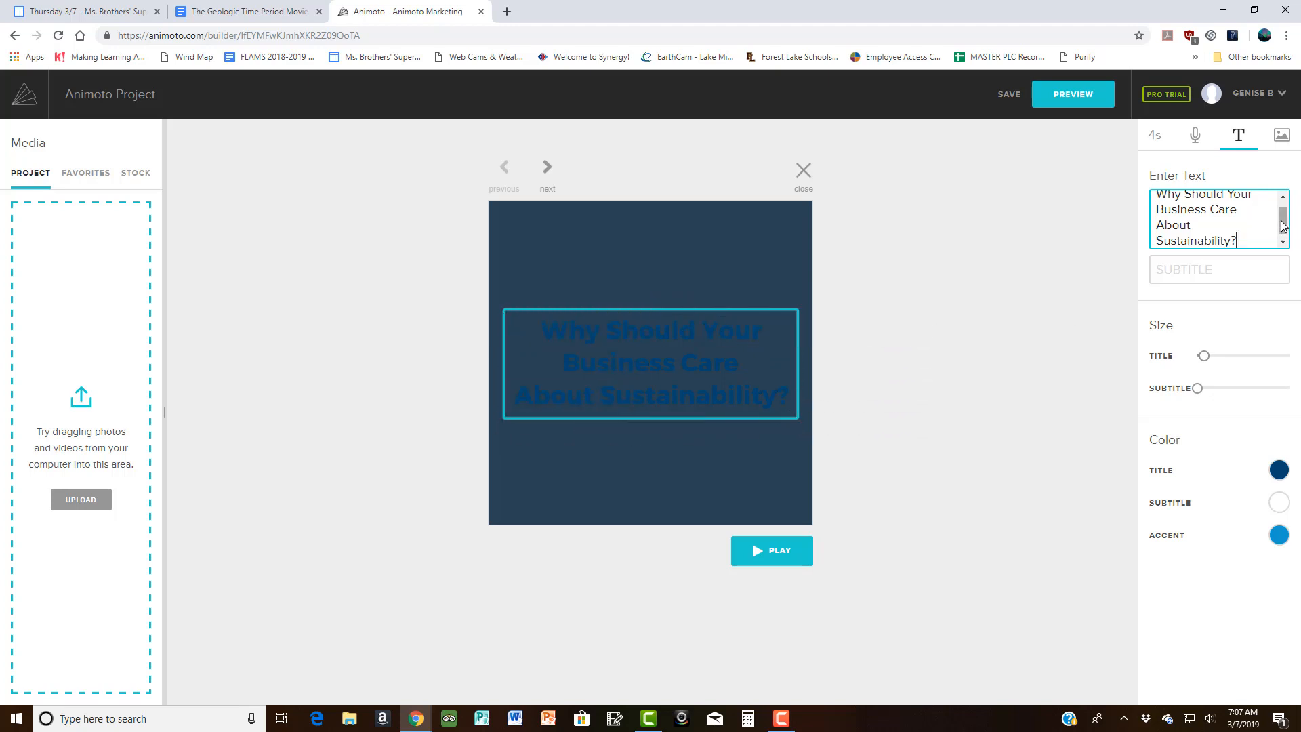
scroll(1283, 225, "up", 1)
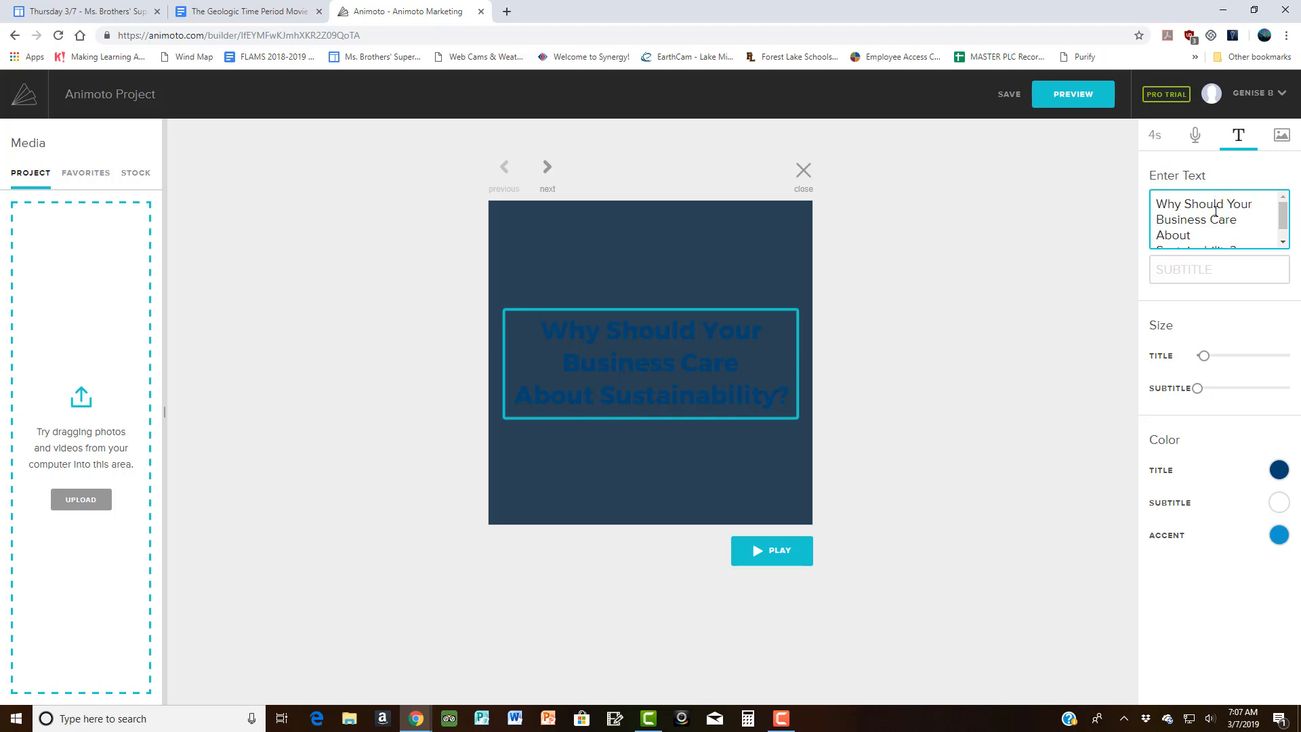
left_click(1230, 175)
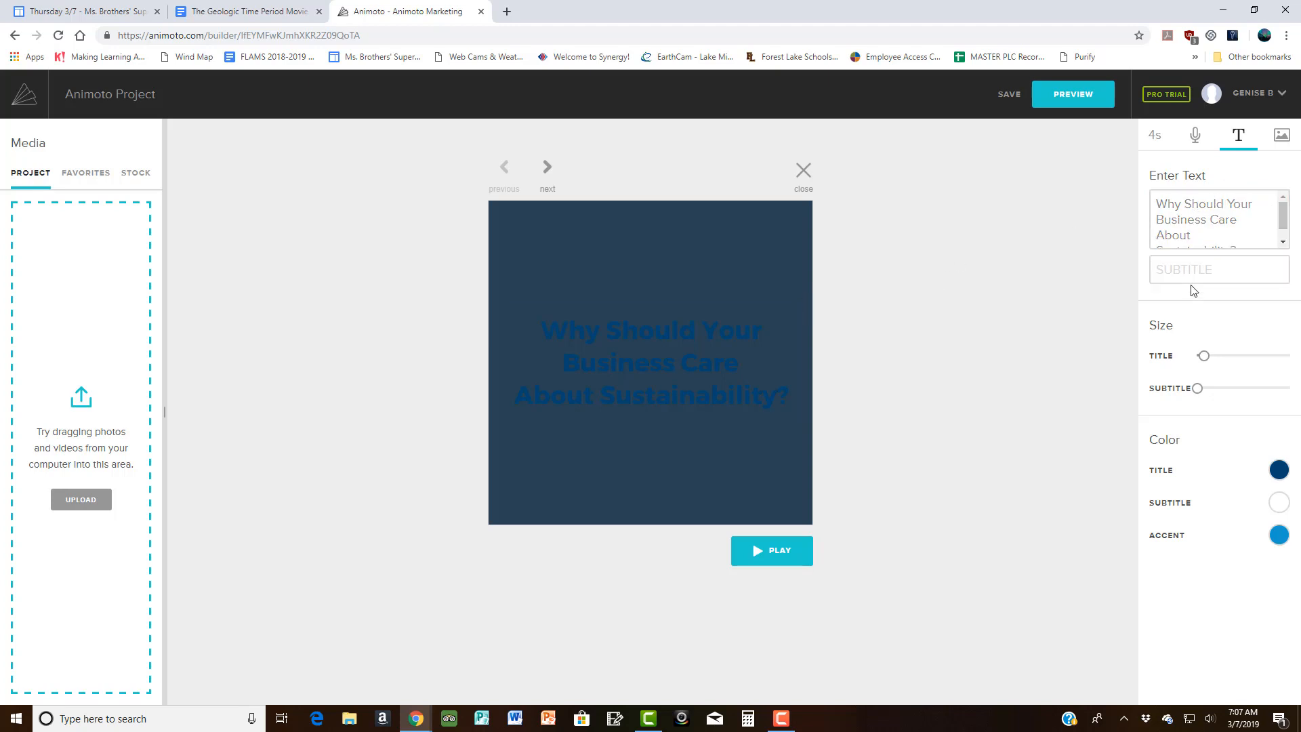
left_click(1274, 235)
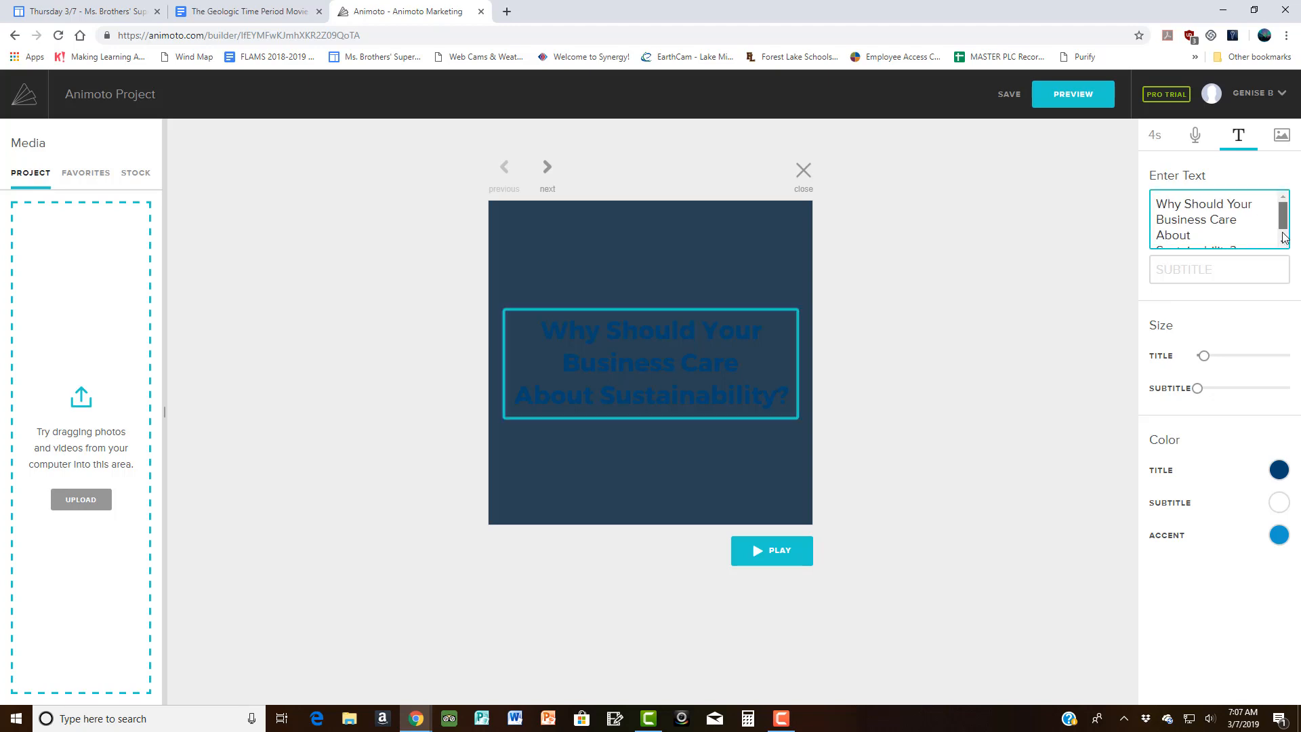
scroll(1274, 236, "down", 1)
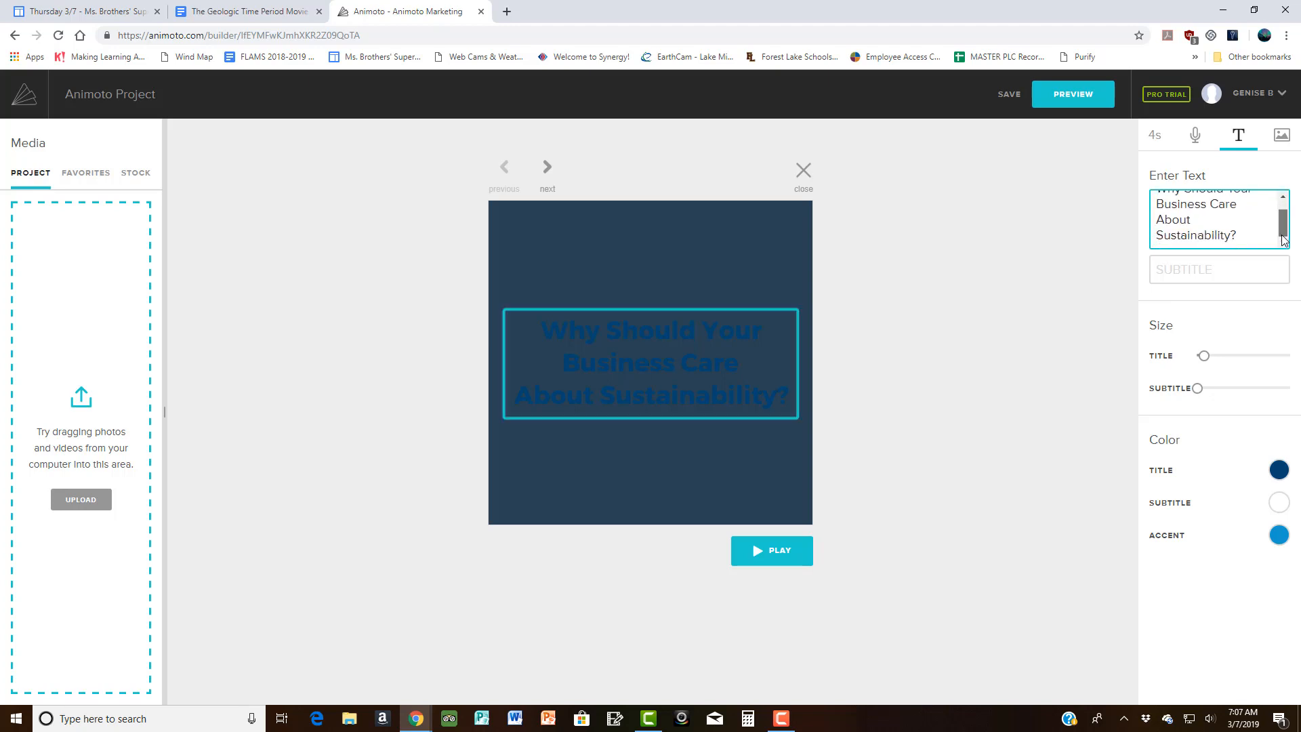
left_click(1280, 474)
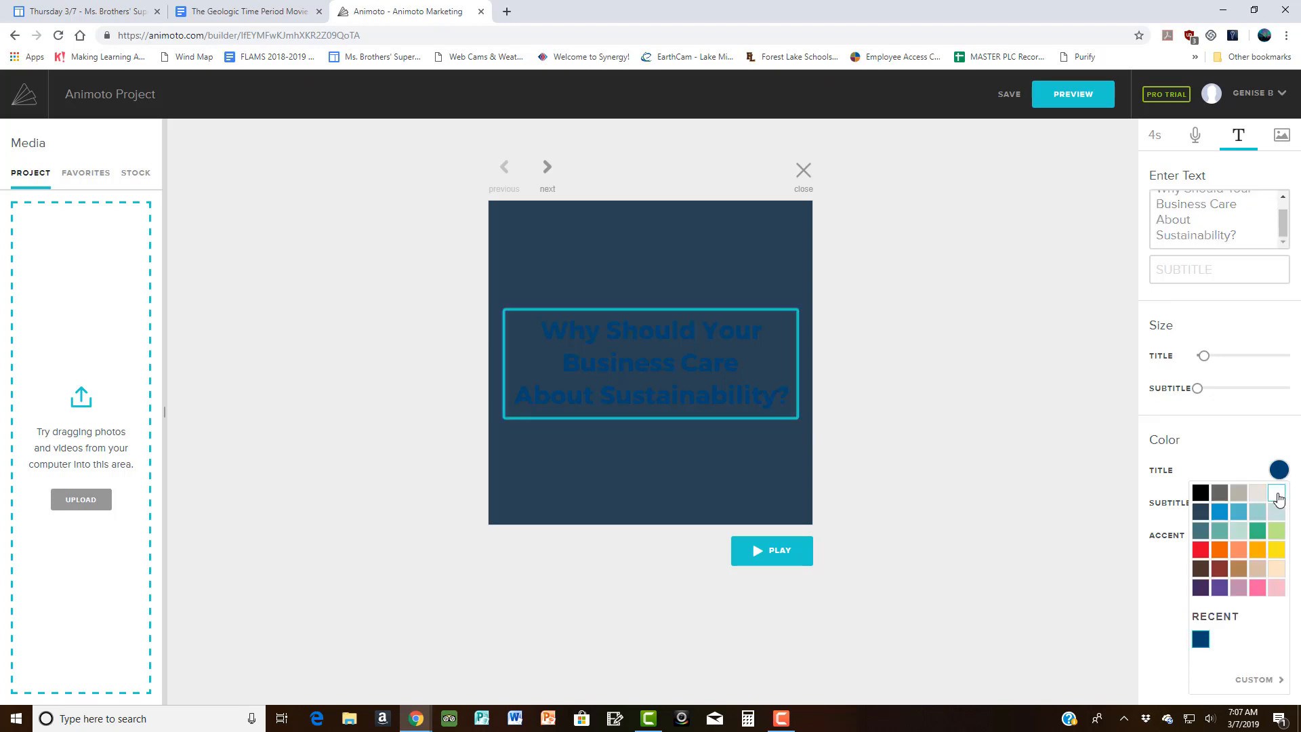
left_click(1279, 500)
left_click(1252, 434)
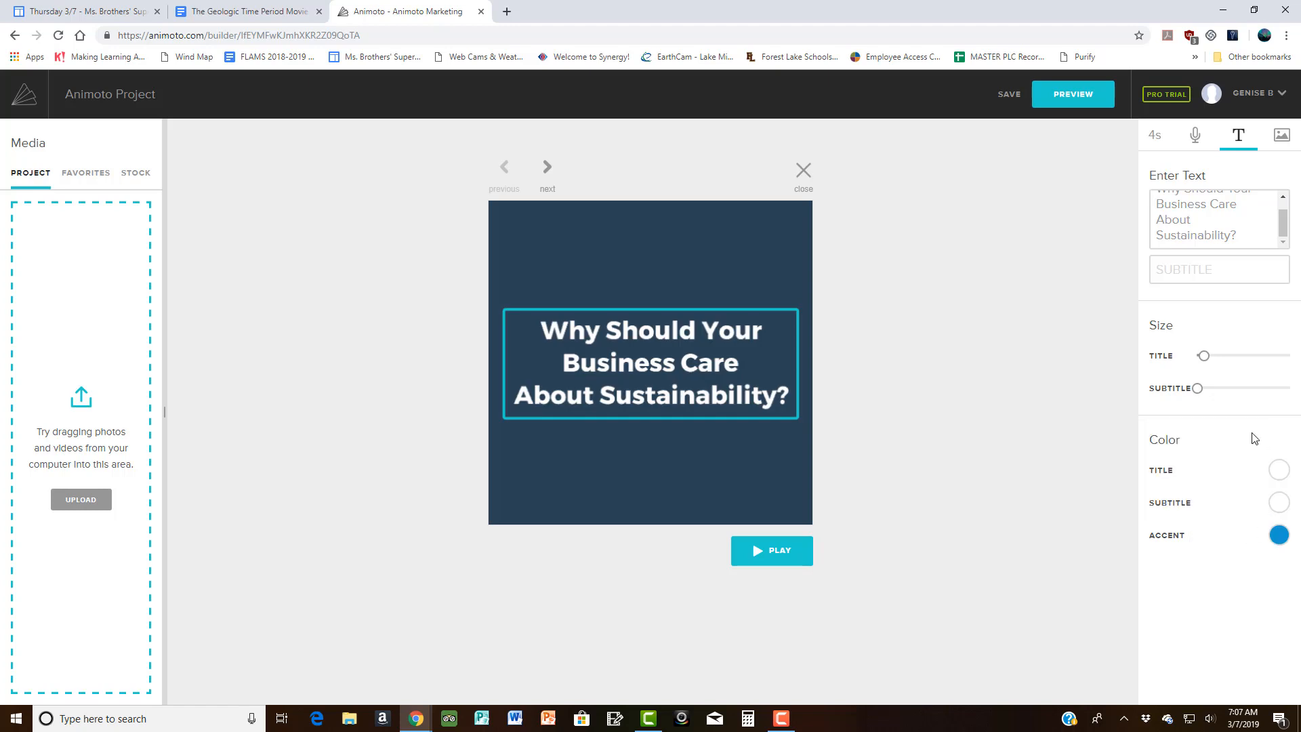
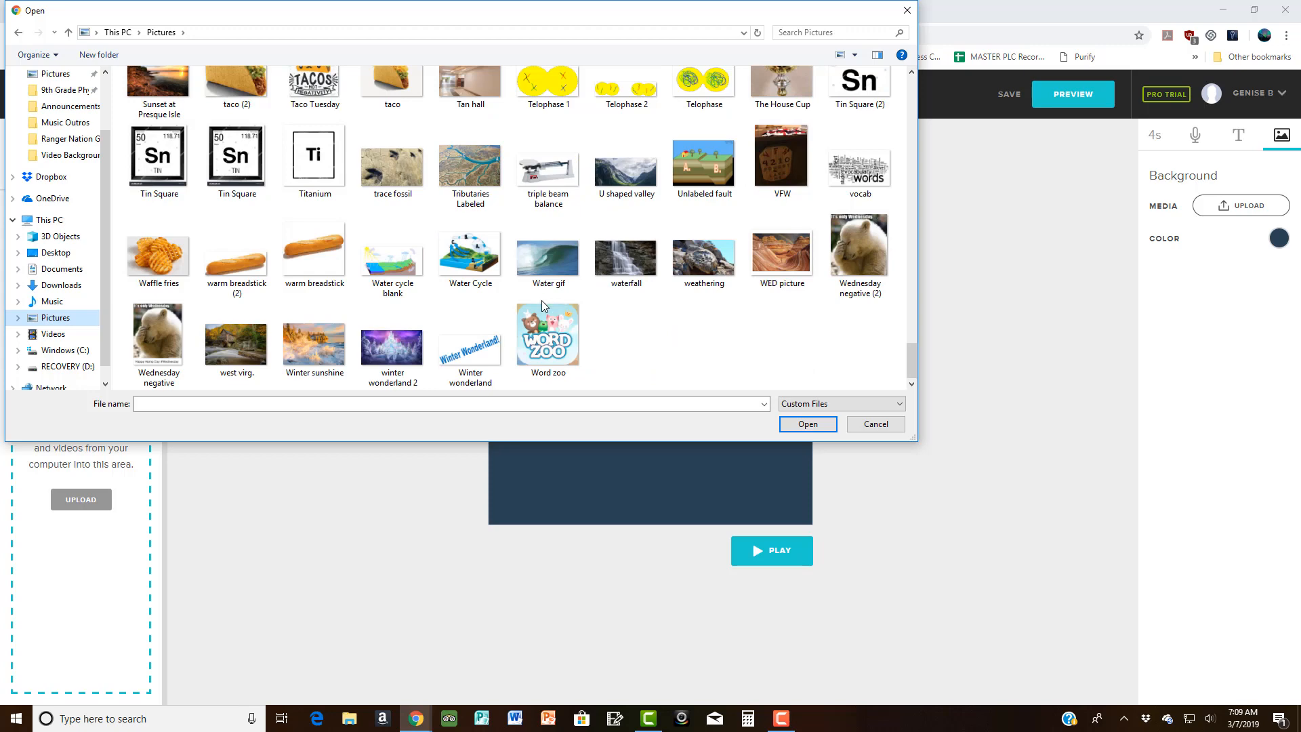
Step: Upload the 'Unlabeled fault' image as the block's background
scroll(451, 325, "up", 2)
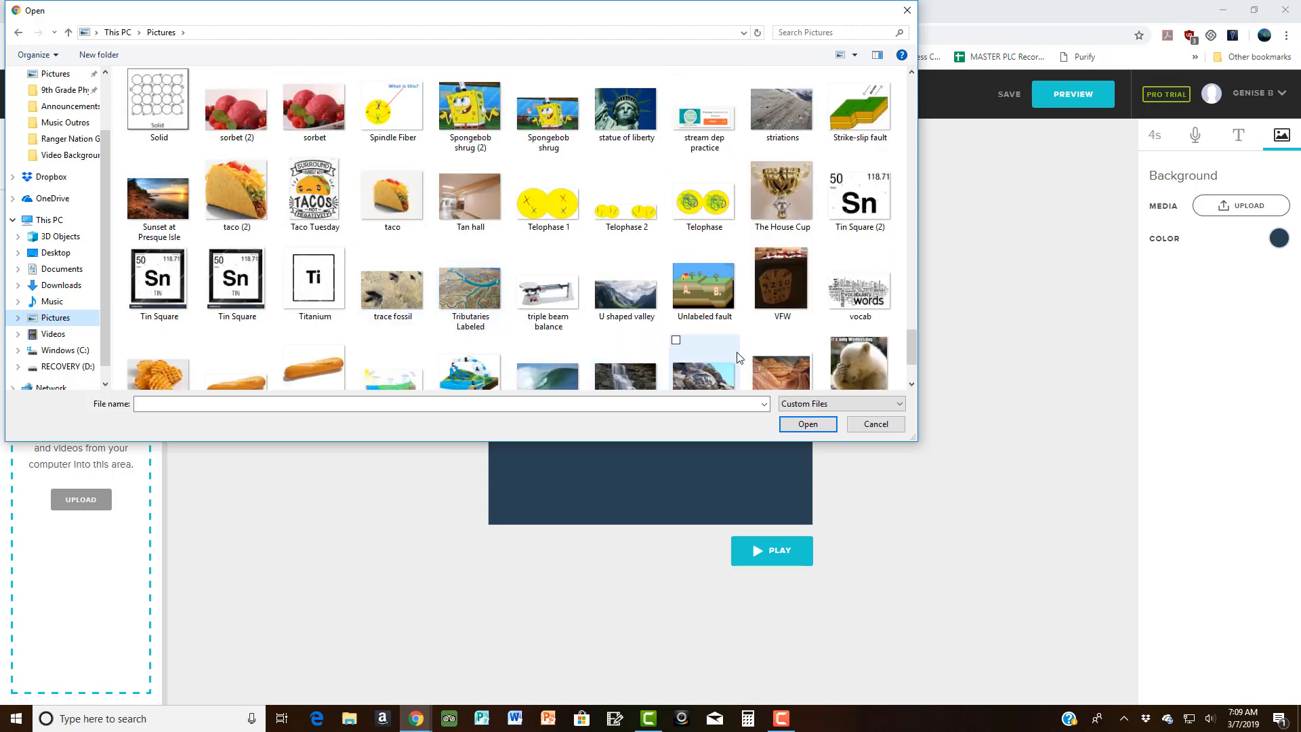
scroll(732, 343, "up", 3)
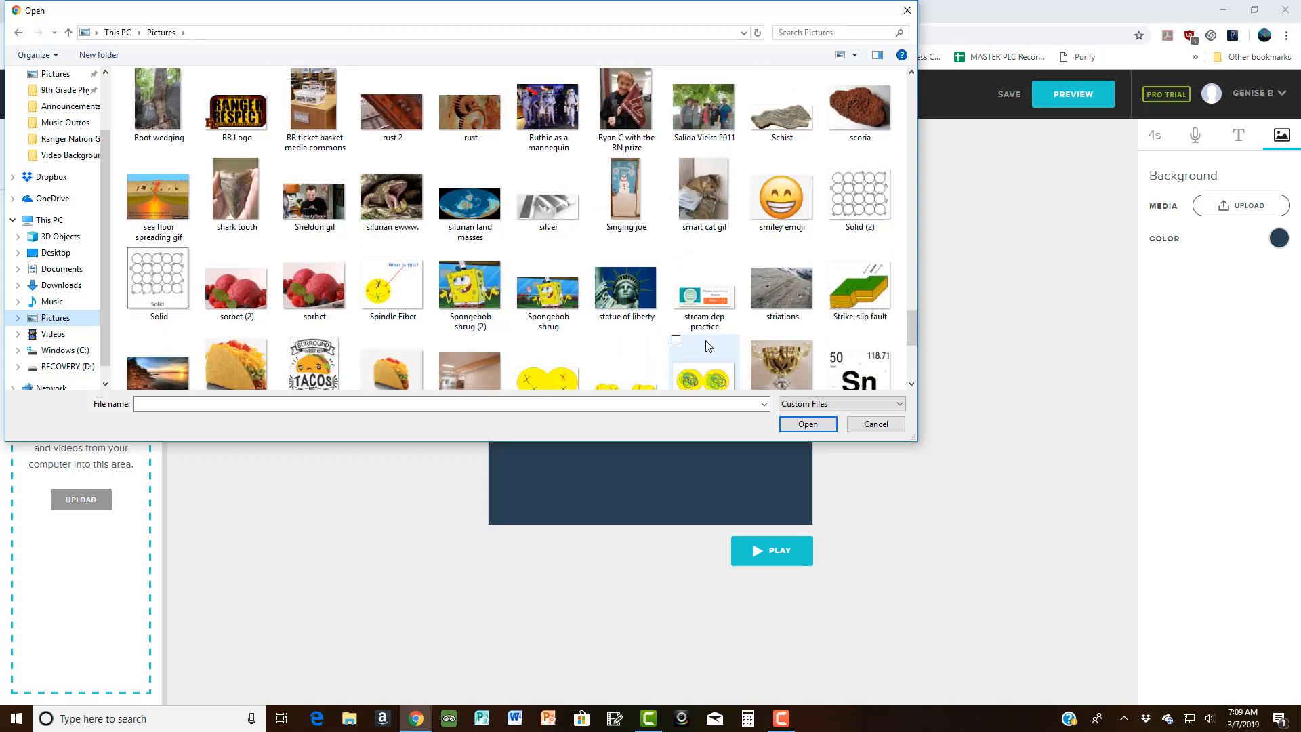
scroll(712, 349, "down", 2)
left_click(716, 355)
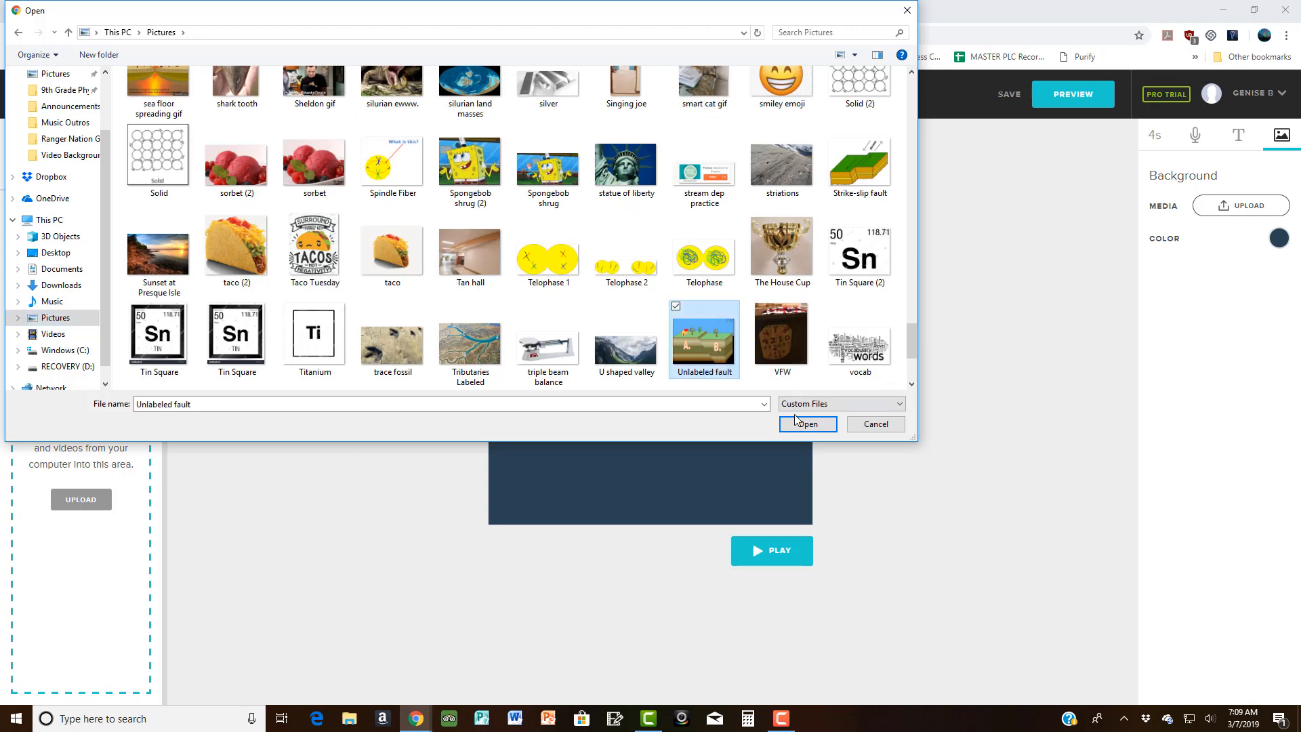
left_click(807, 424)
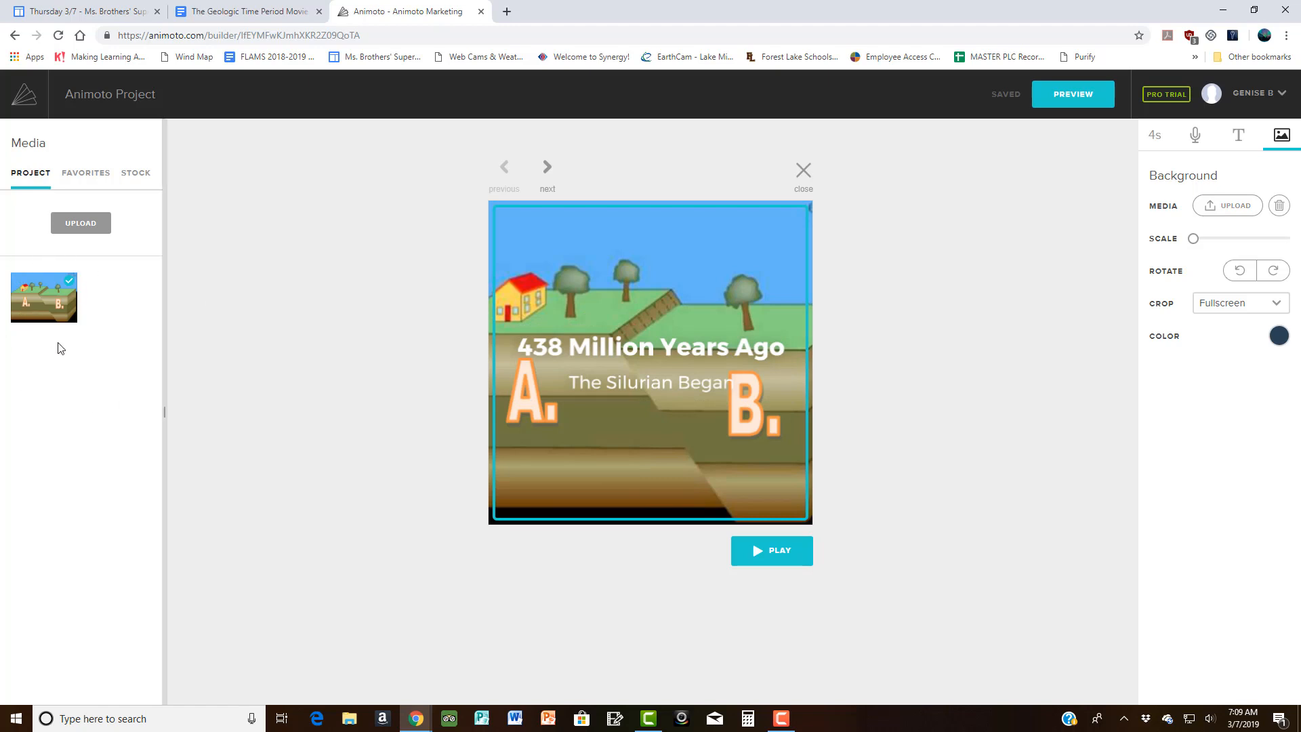
Step: Preview the '438 Million Years Ago' block with its new fault-diagram background
left_click(86, 222)
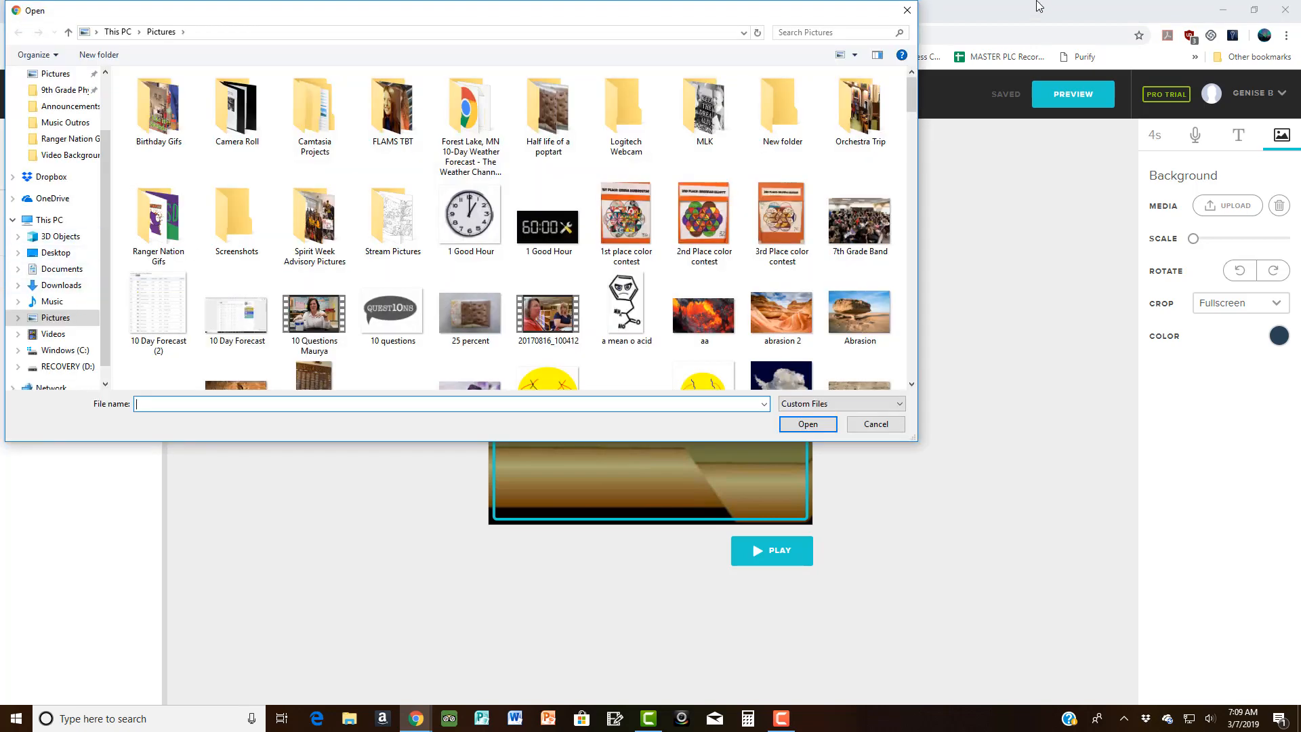
left_click(911, 14)
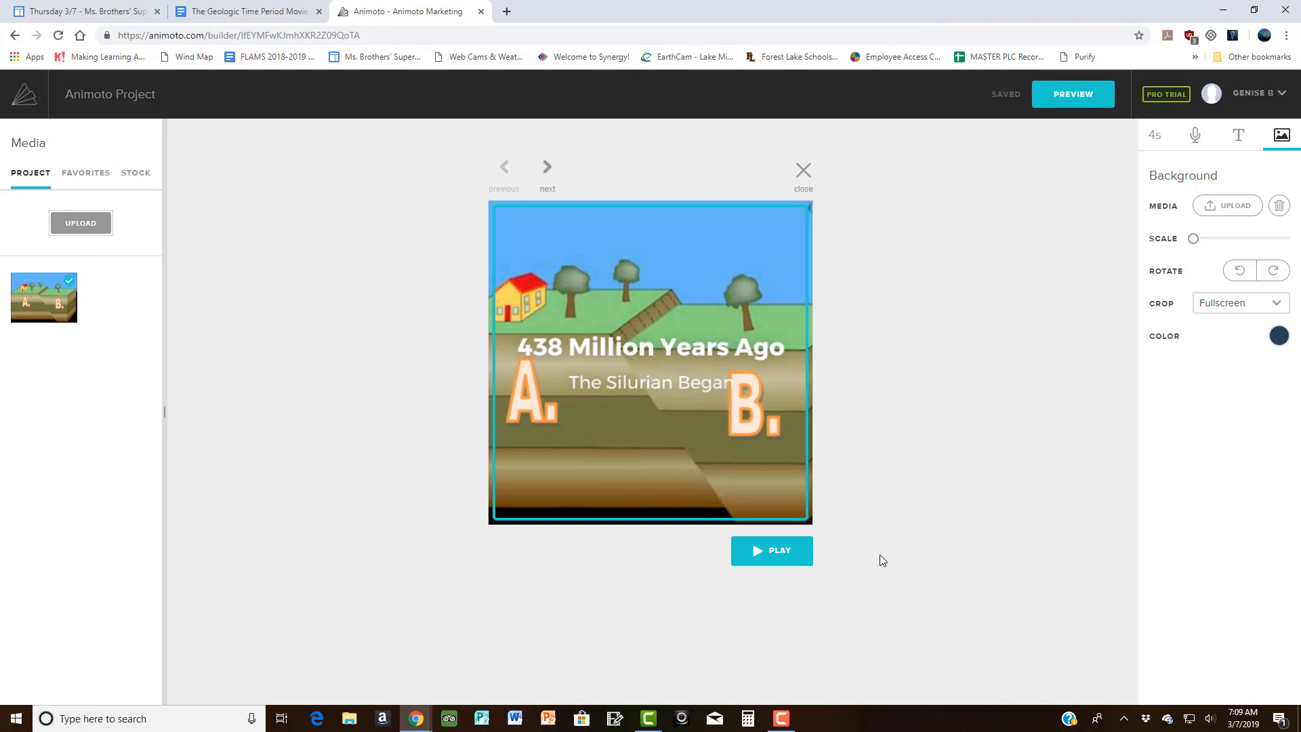
left_click(776, 559)
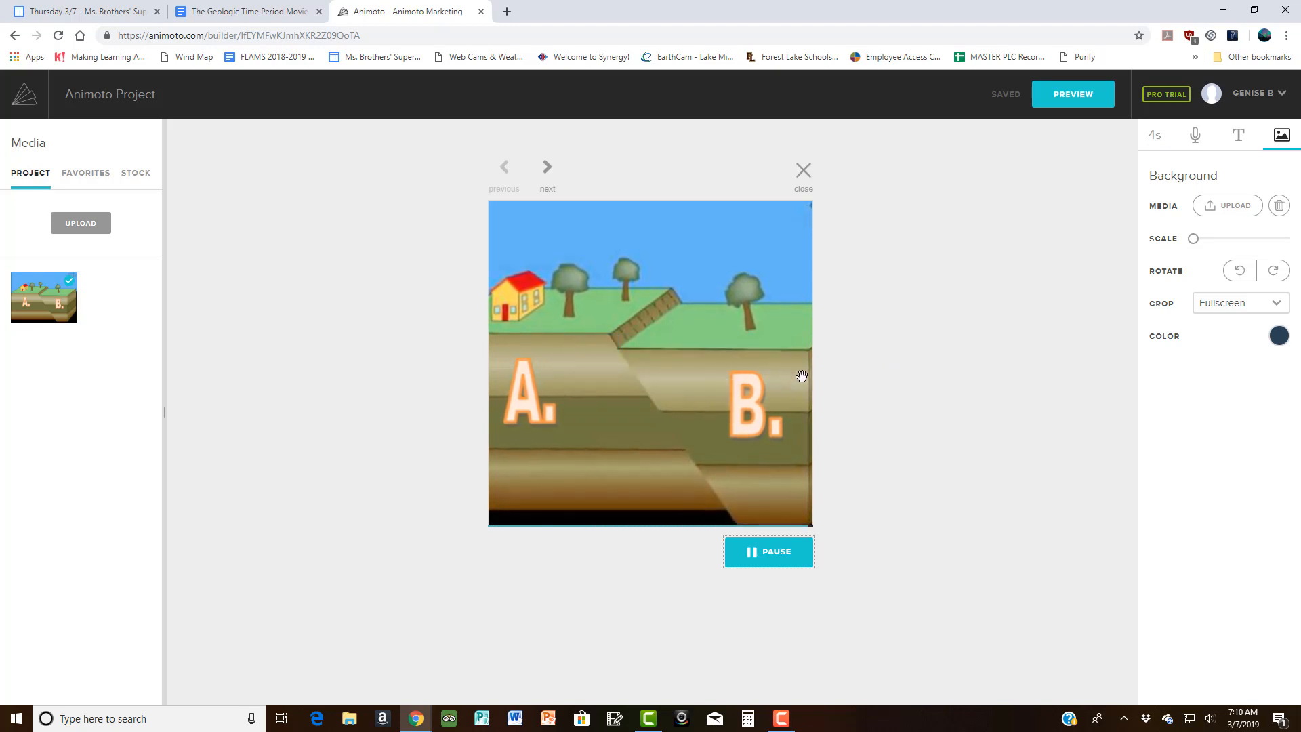
Step: Increase the fault-diagram block's timing from 4s to 7s
left_click(1157, 141)
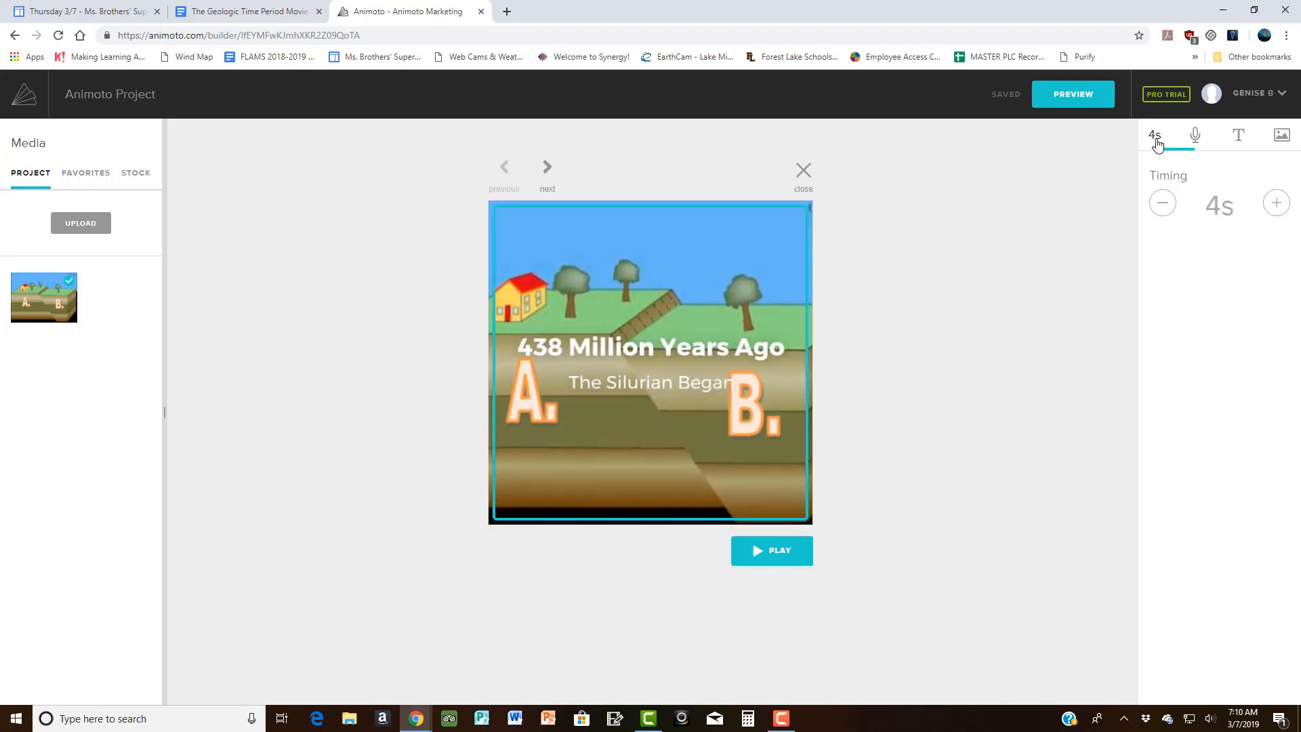
left_click(1276, 205)
left_click(1276, 204)
left_click(1277, 204)
Step: Return to the storyboard and briefly inspect the Fact block
left_click(312, 324)
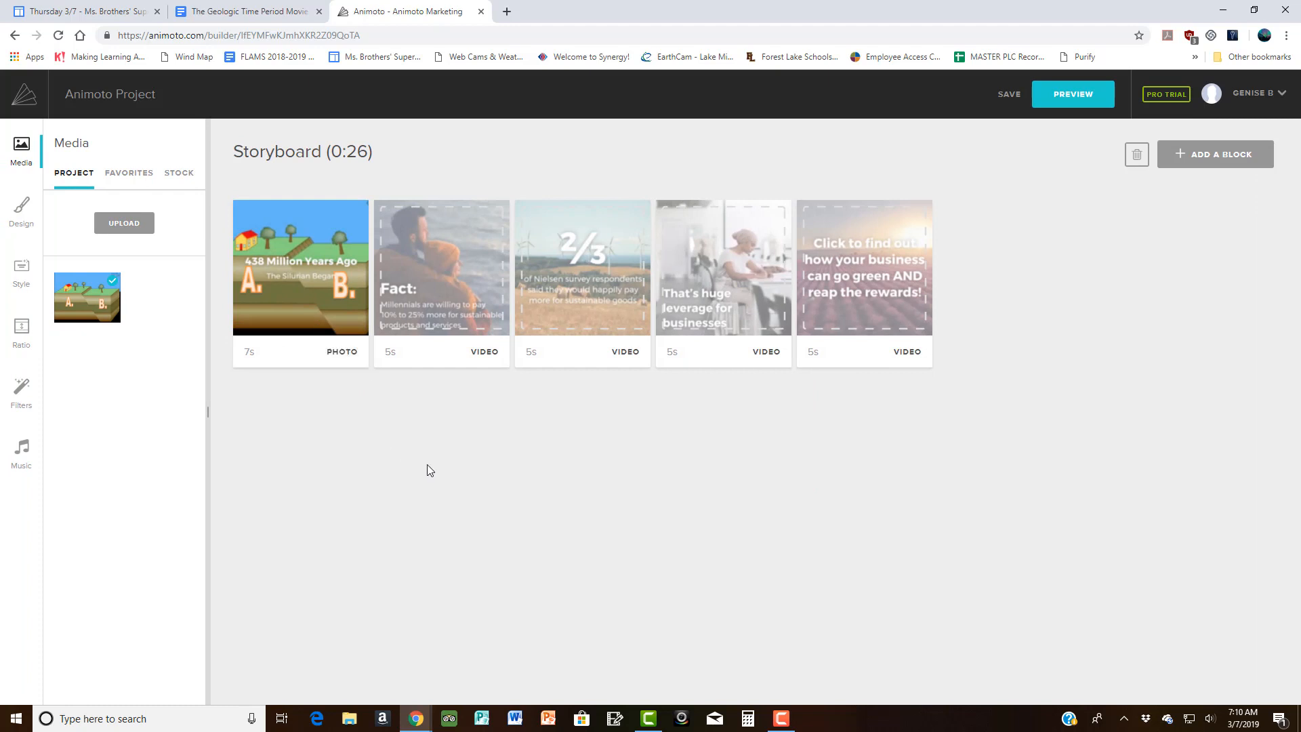
mouse_move(437, 270)
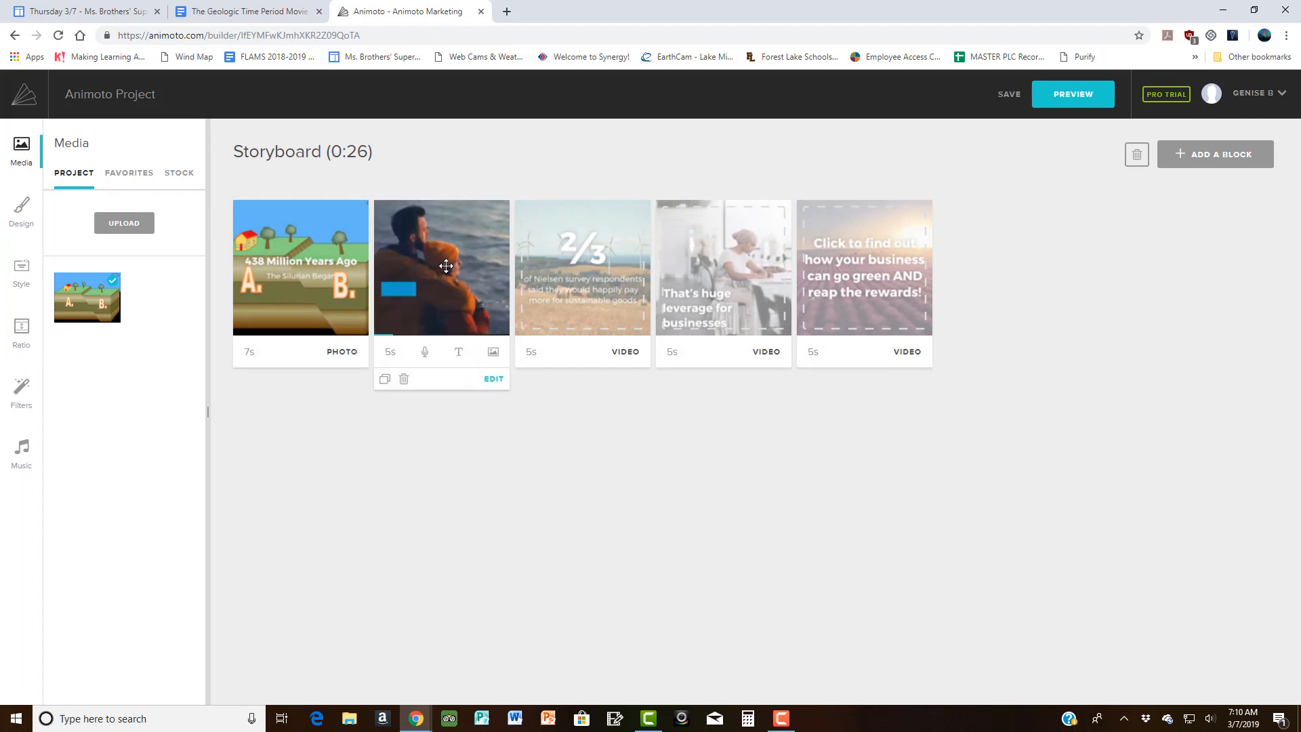
left_click(446, 265)
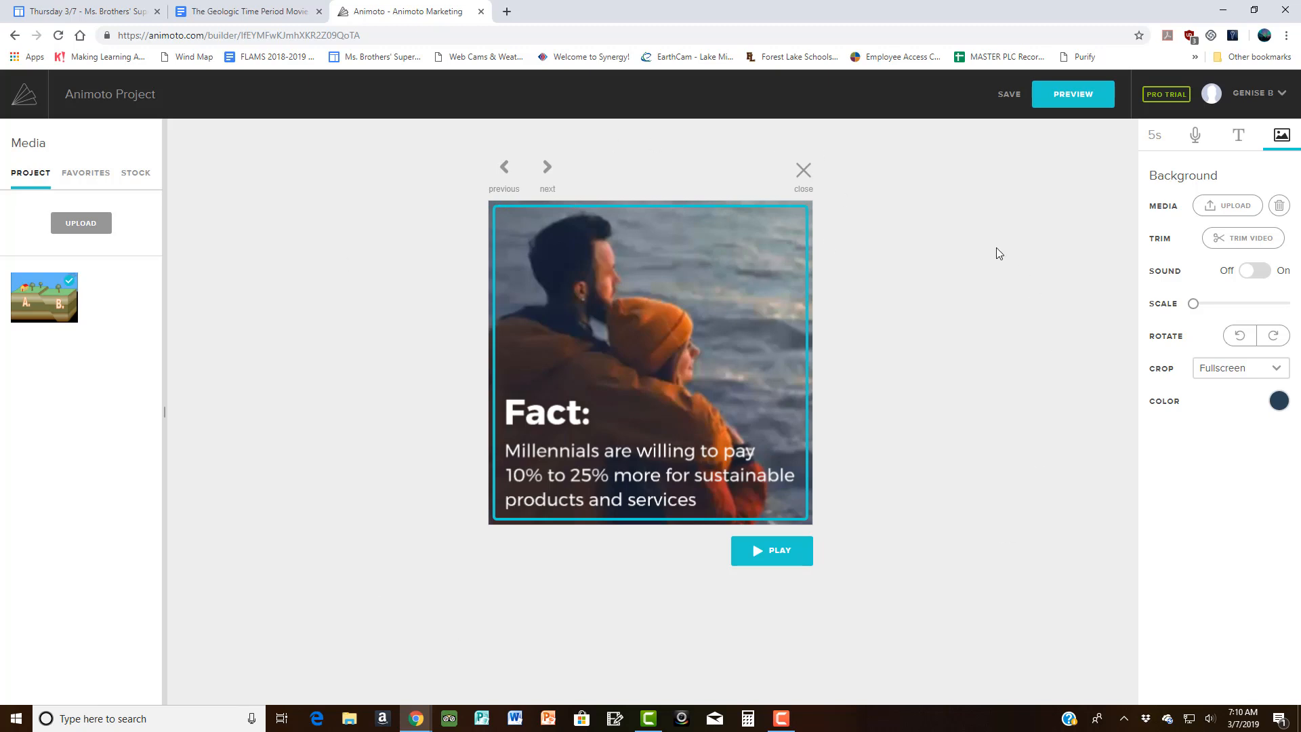
left_click(284, 364)
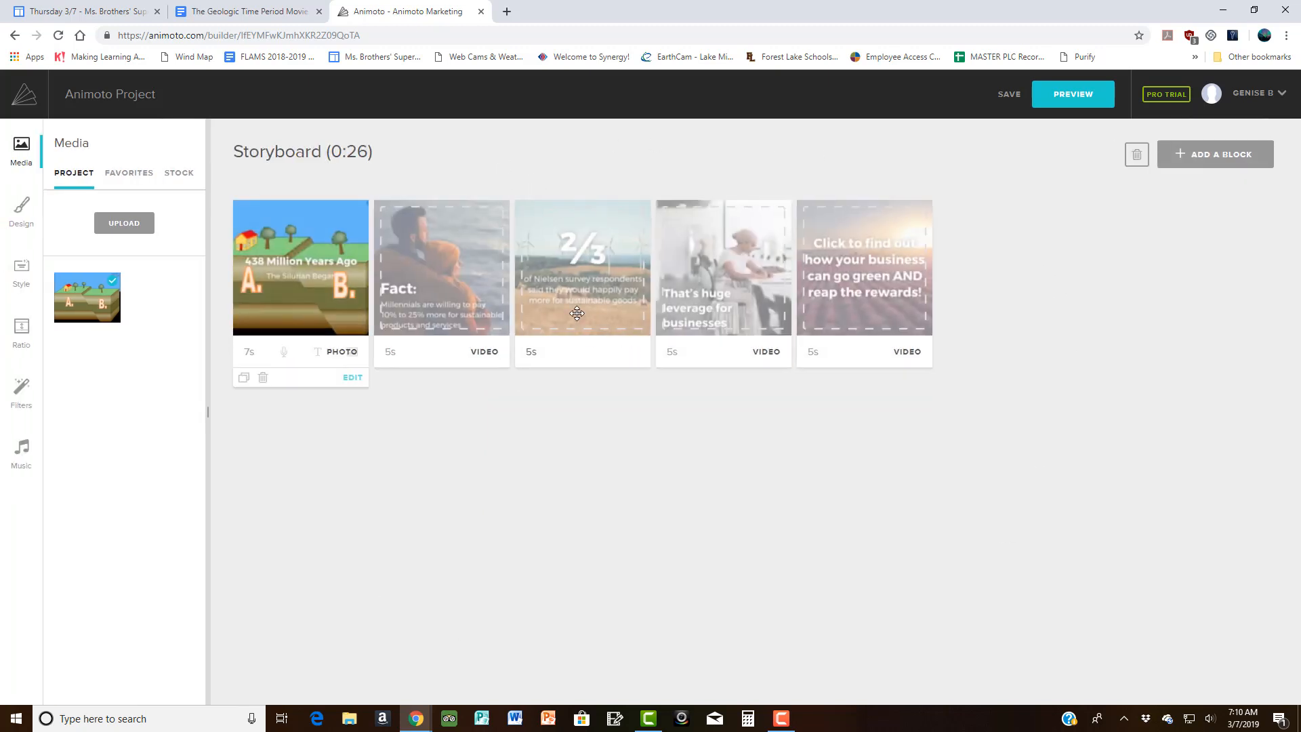
Step: Delete the fifth going-green sample block, leaving a 0:22 four-block storyboard
mouse_move(871, 285)
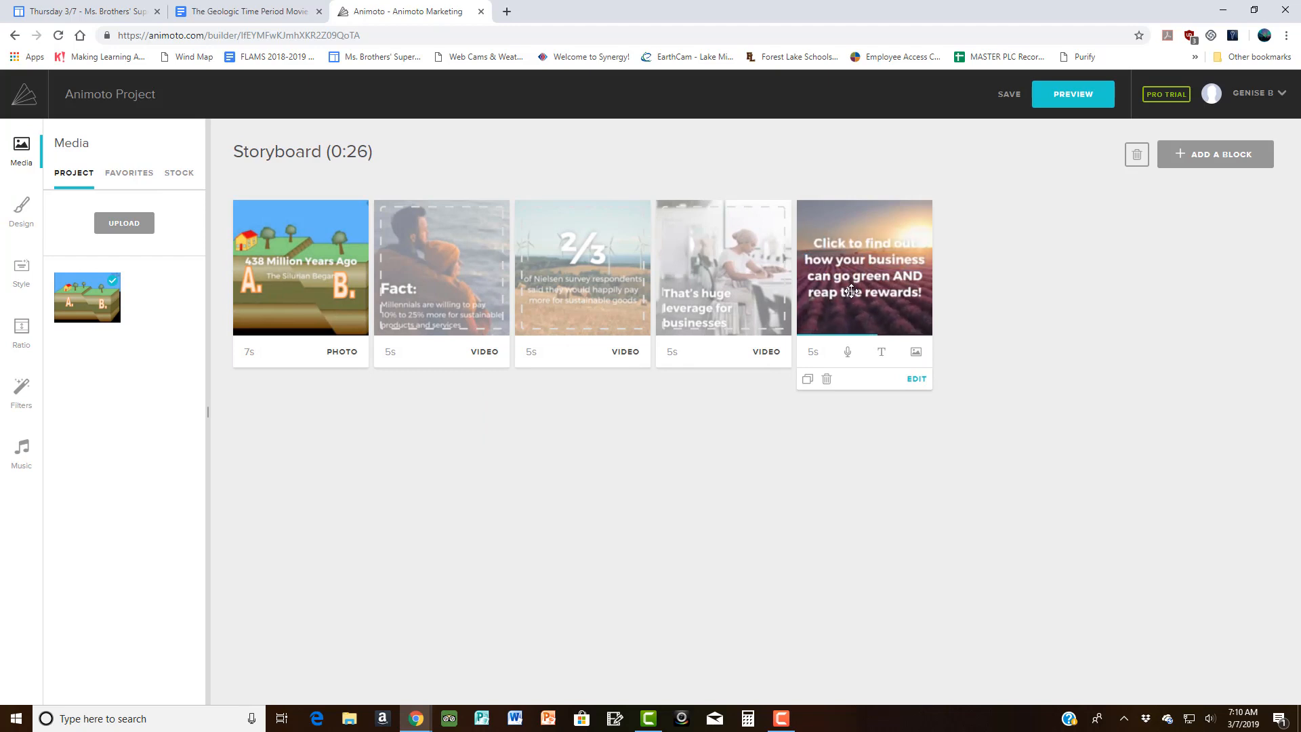
left_click(827, 379)
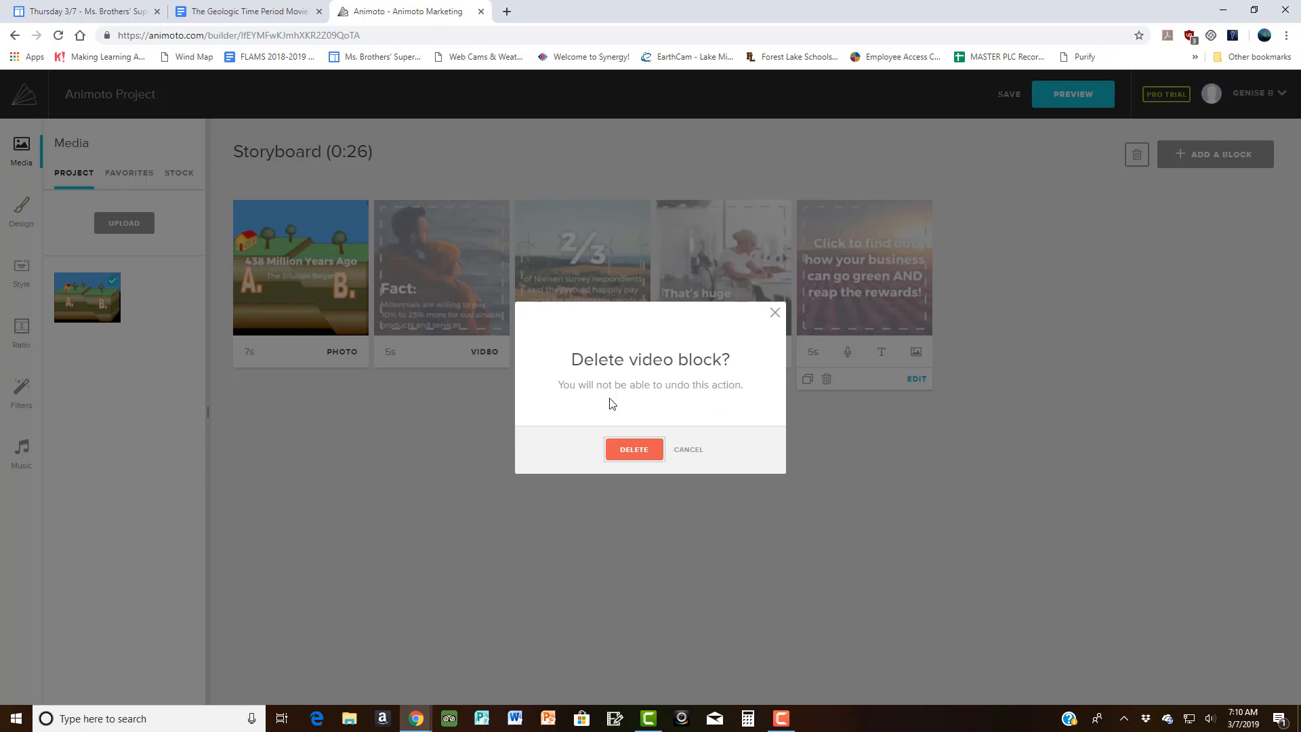
left_click(629, 454)
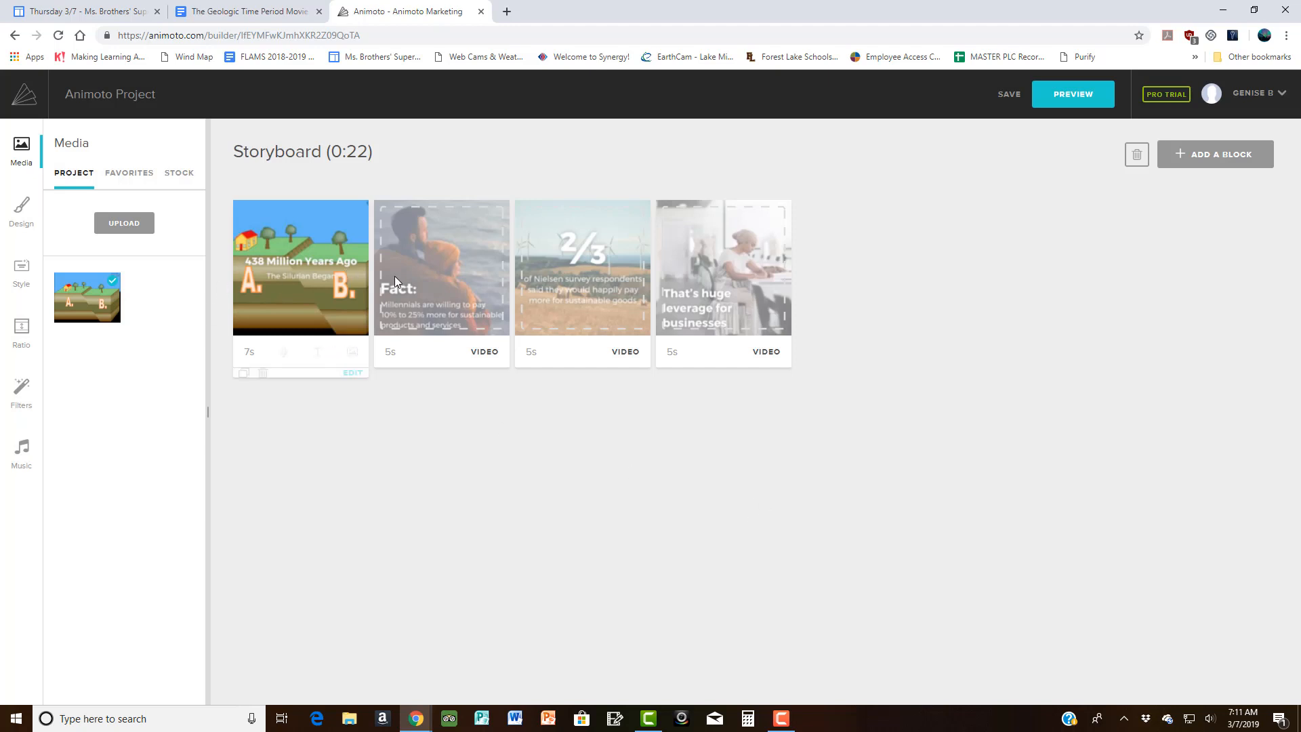
mouse_move(721, 273)
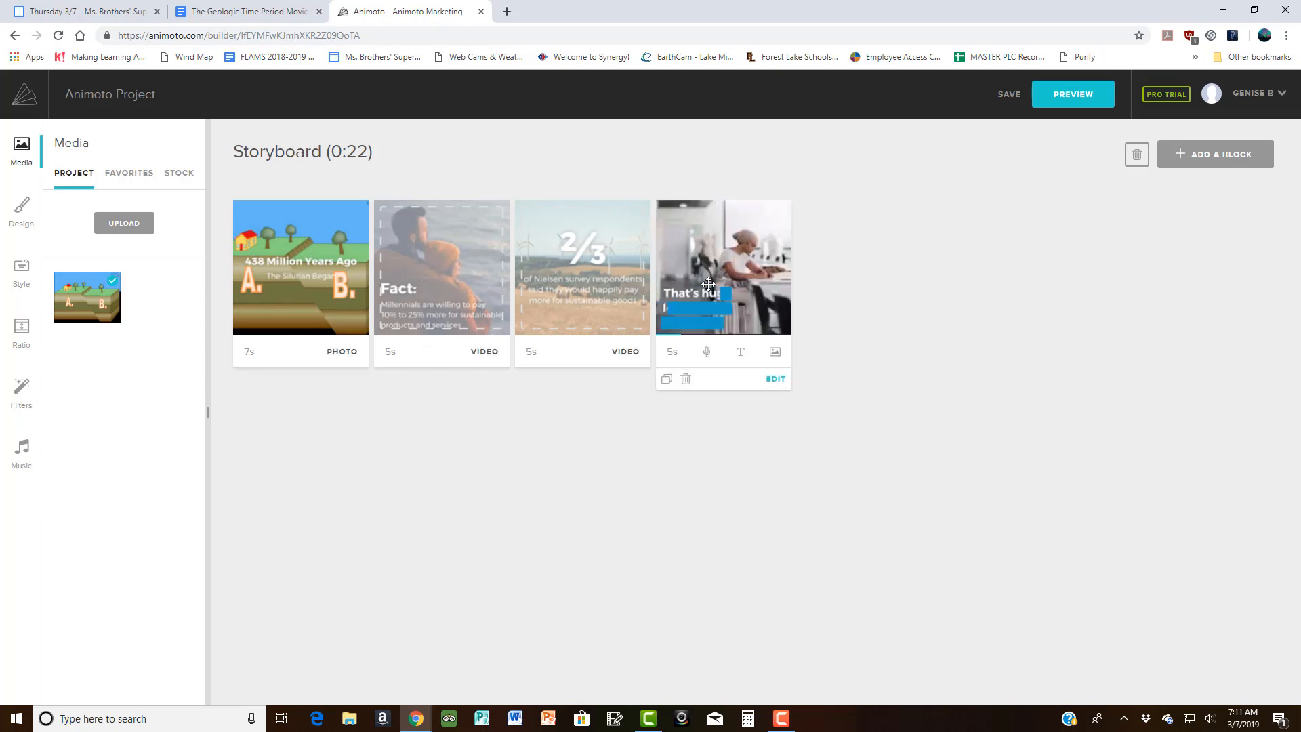
left_click(1219, 166)
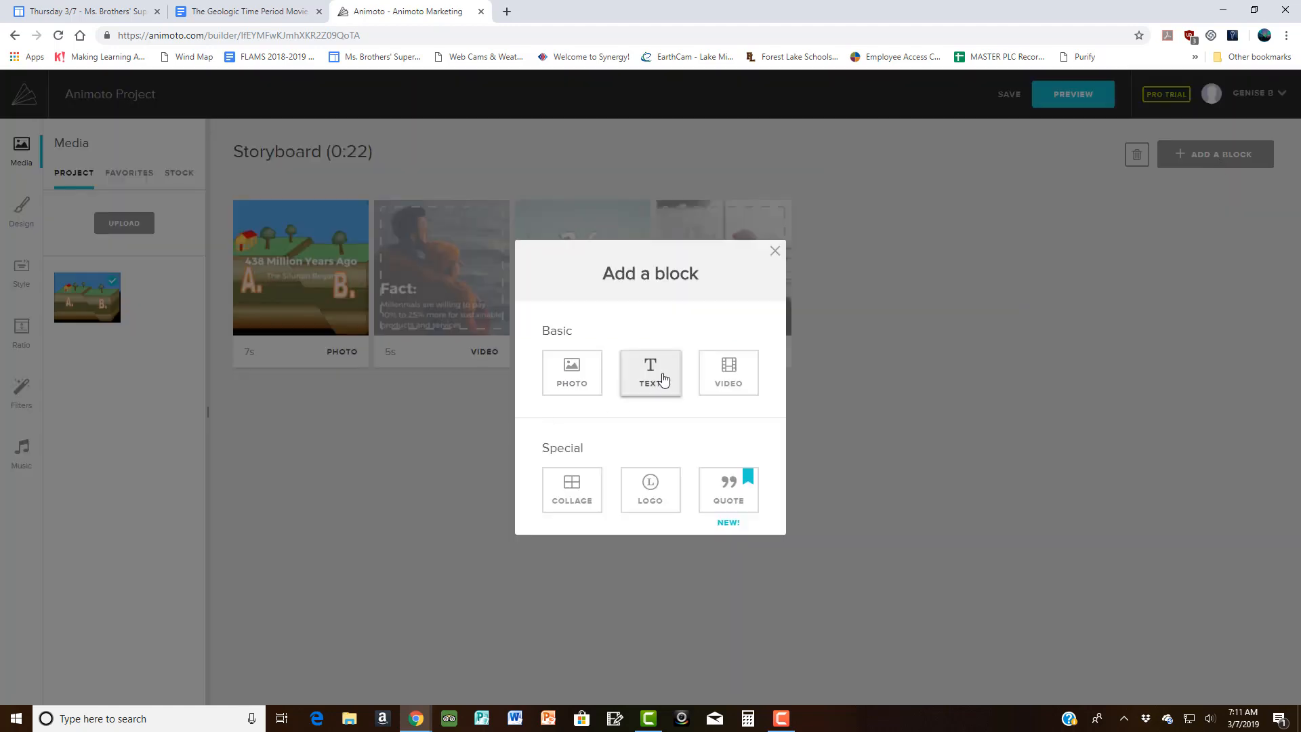
Step: Add a final 3s photo block titled 'Silurian' with subtitle 'Had Continents'
left_click(583, 390)
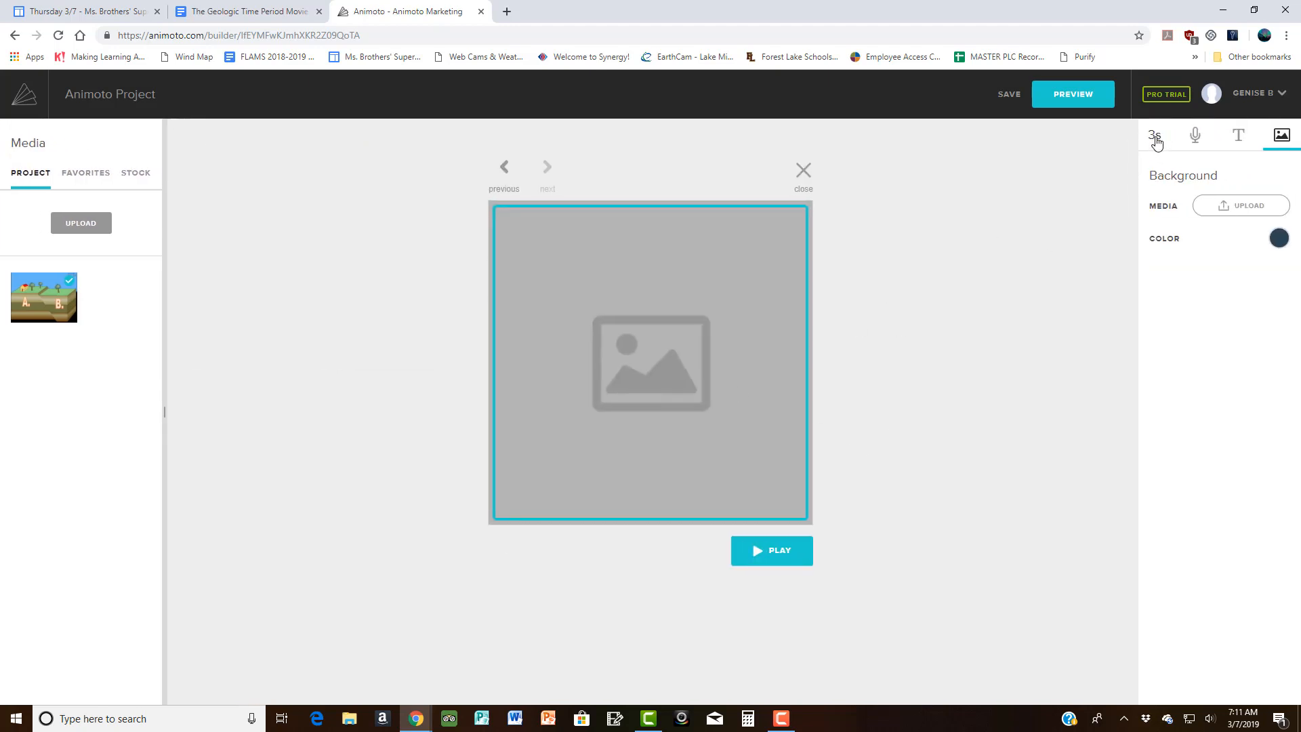
left_click(1239, 135)
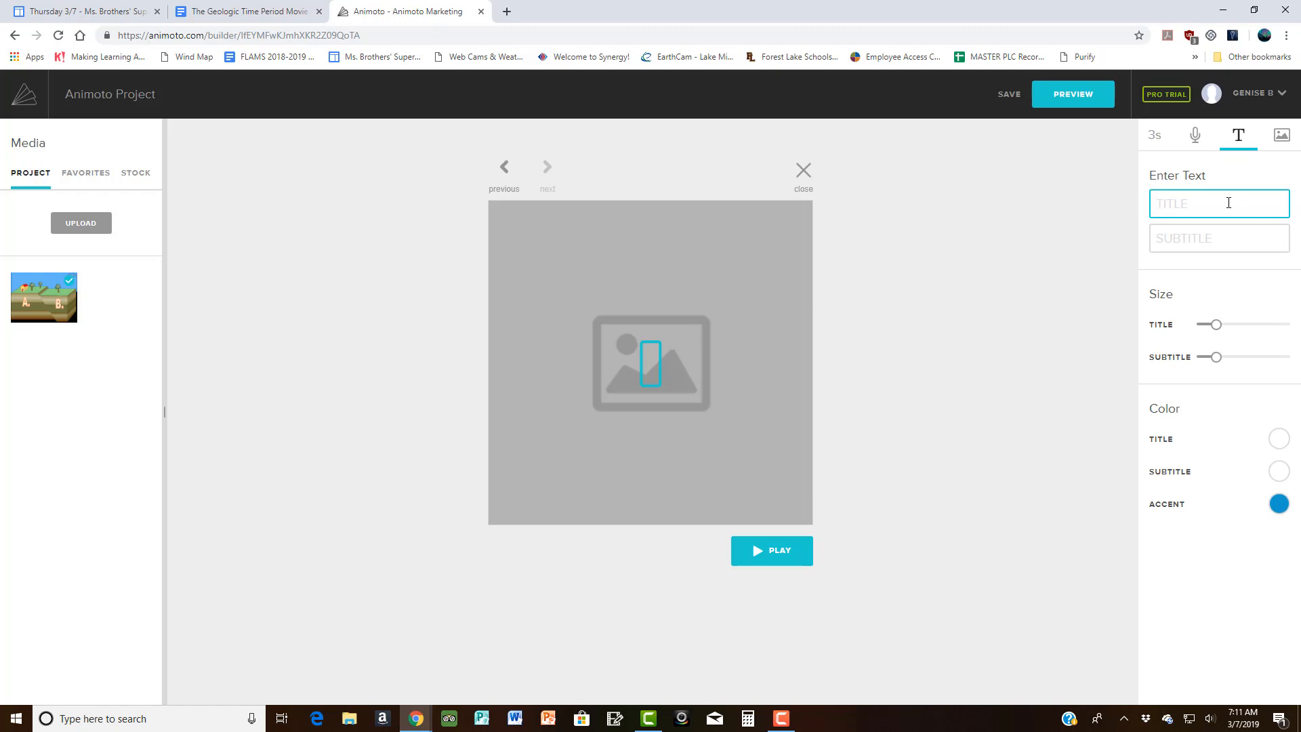
type("Silut")
key("BackSpace")
type("rian")
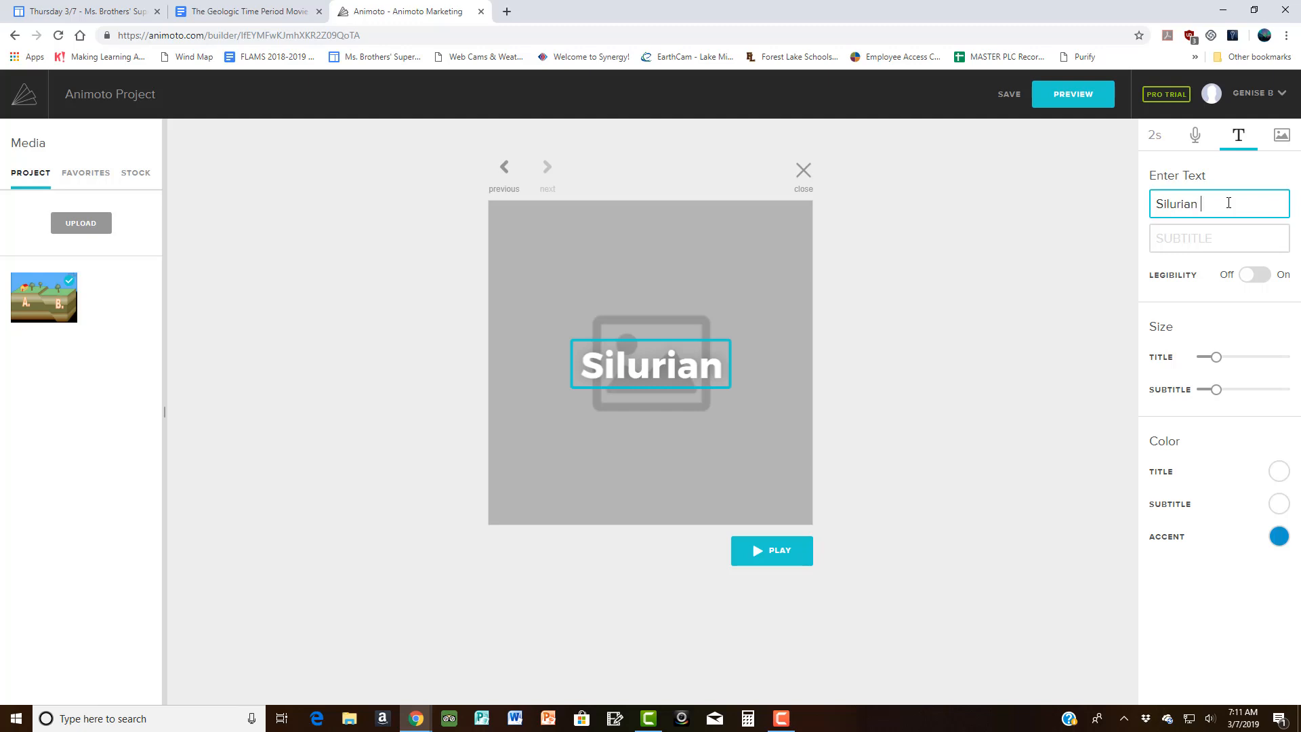
left_click(1187, 245)
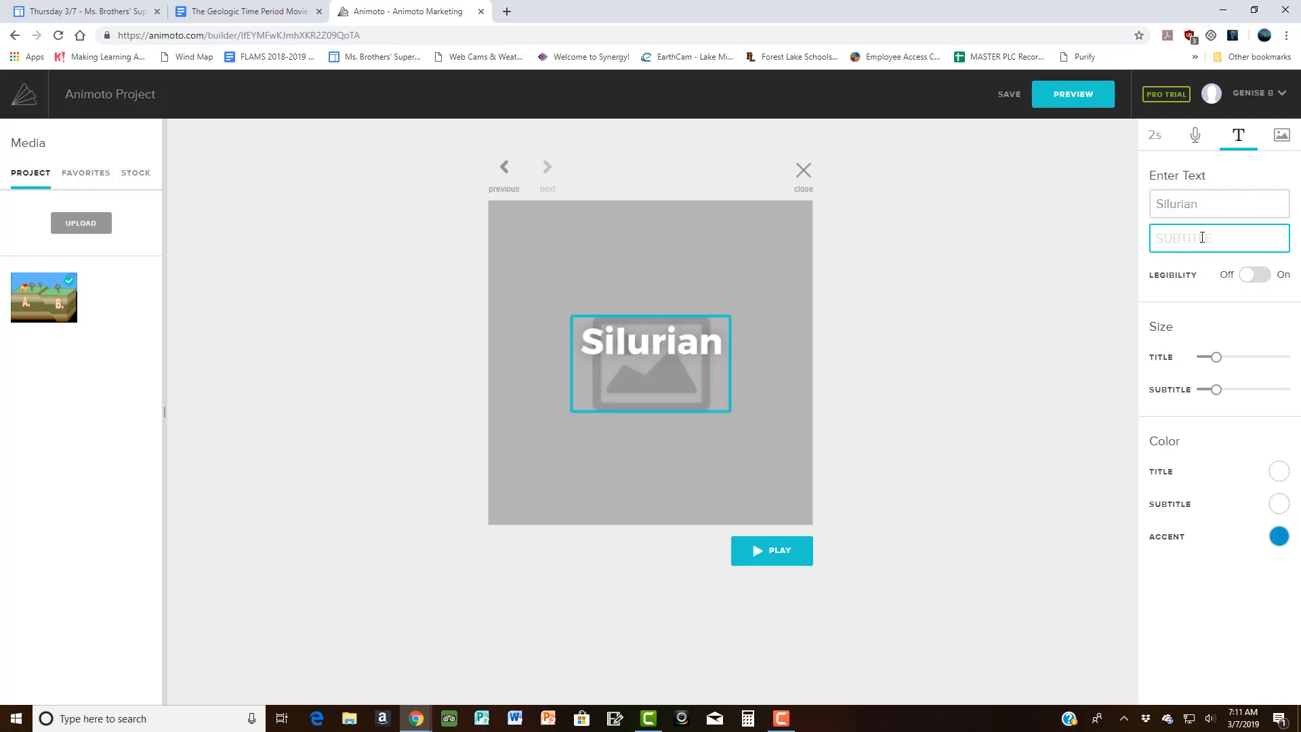
type("Had Con")
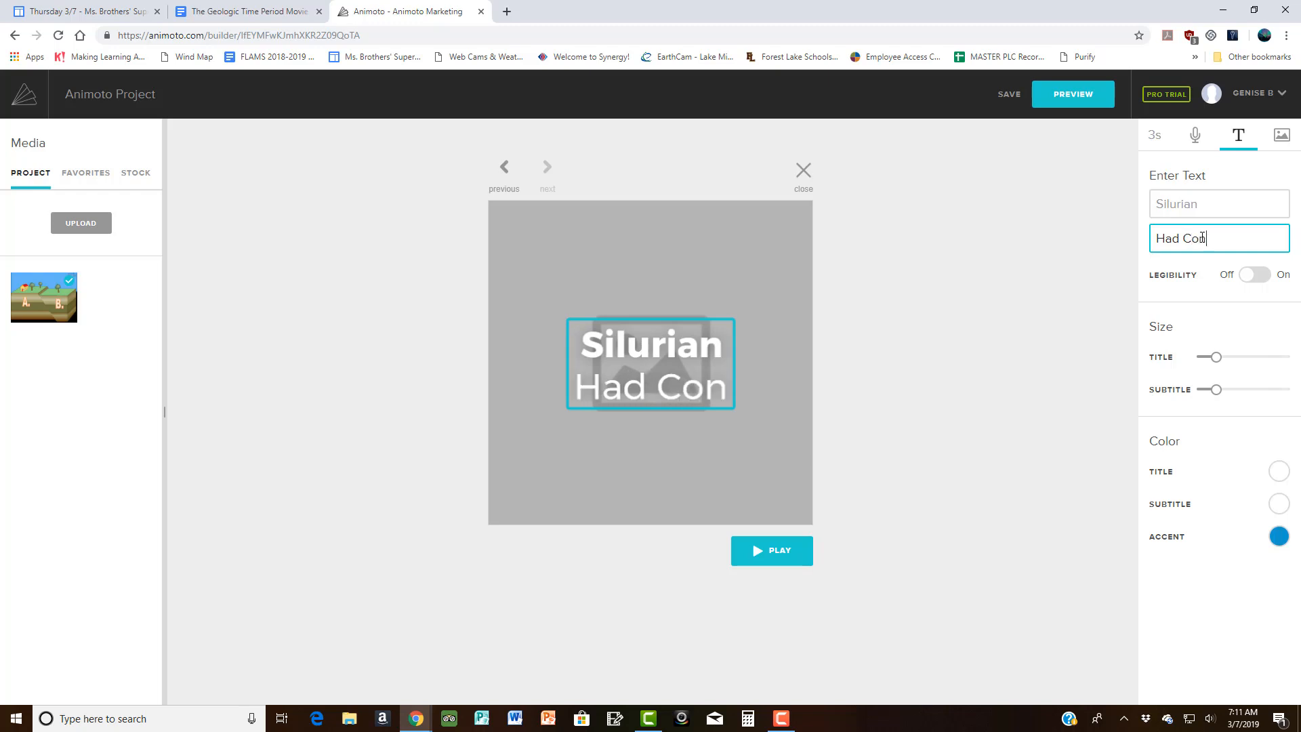
type("tinents")
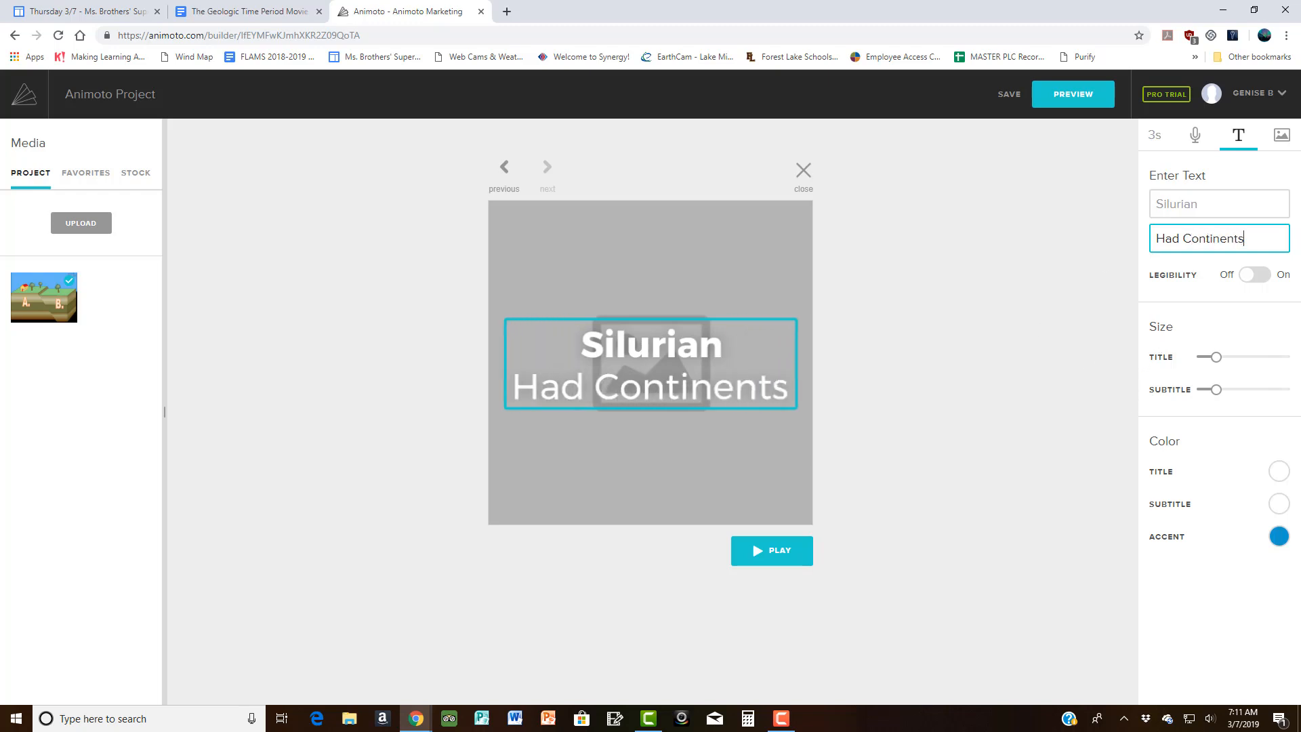
left_click(1285, 143)
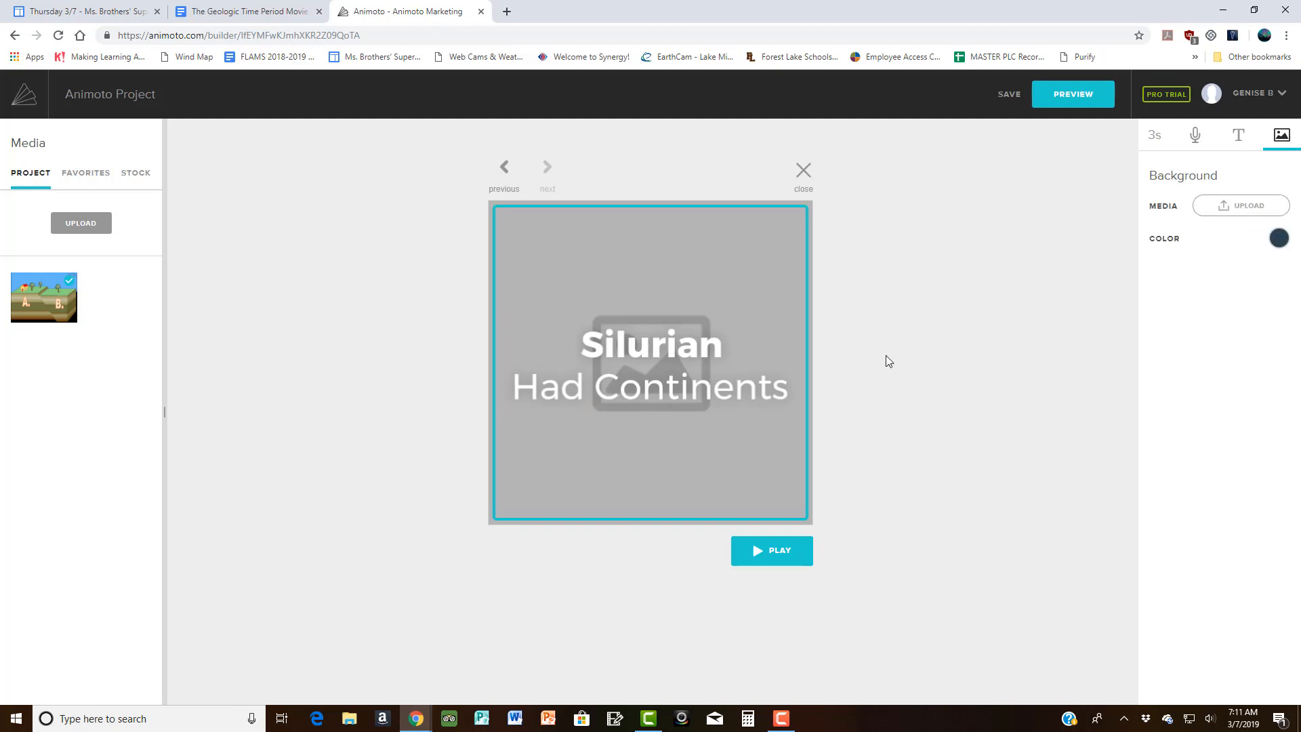
left_click(801, 175)
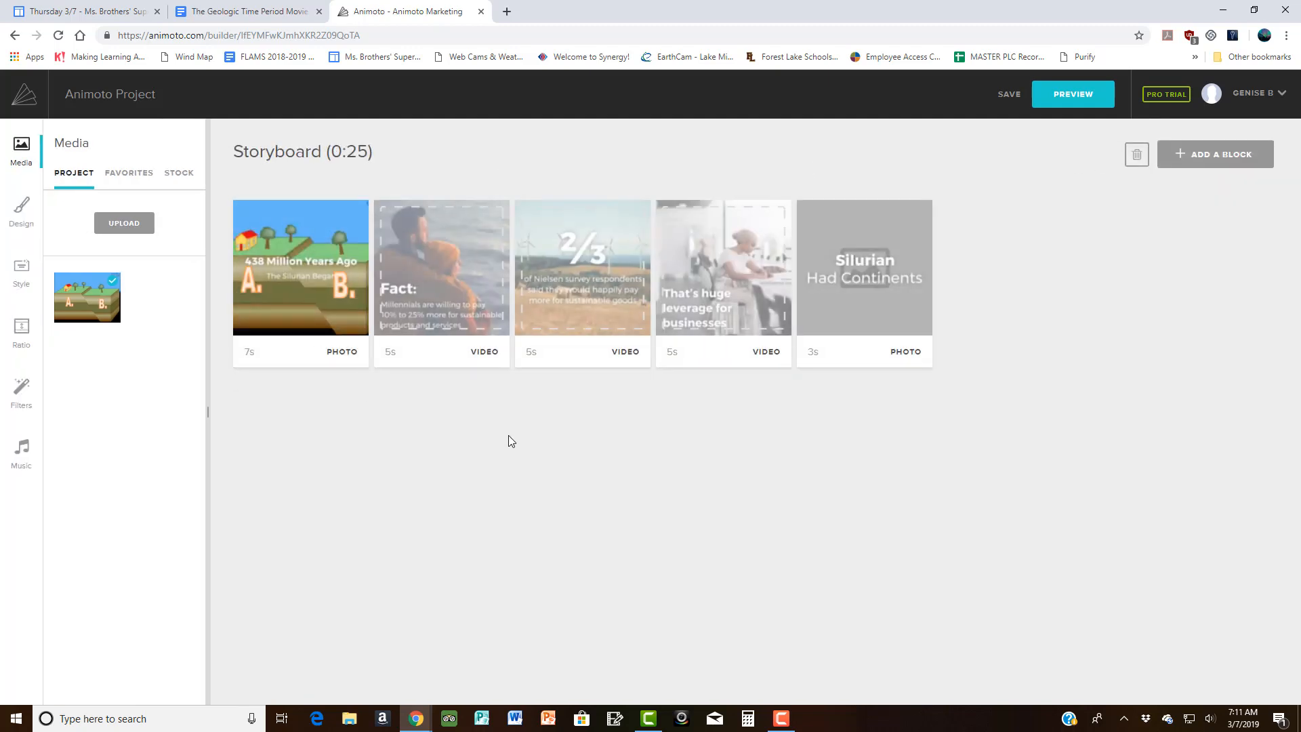
Step: Preview the whole five-block, 0:25 video, then close the preview
left_click(1068, 98)
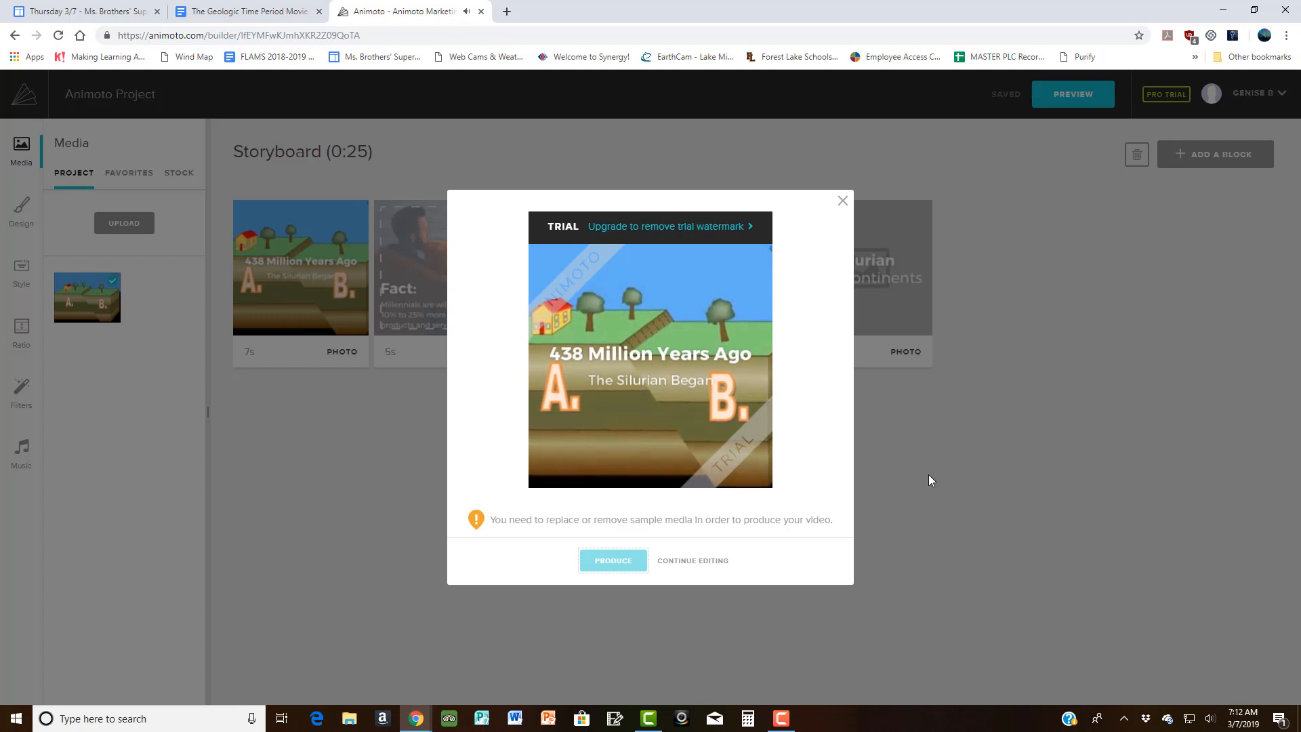
left_click(844, 202)
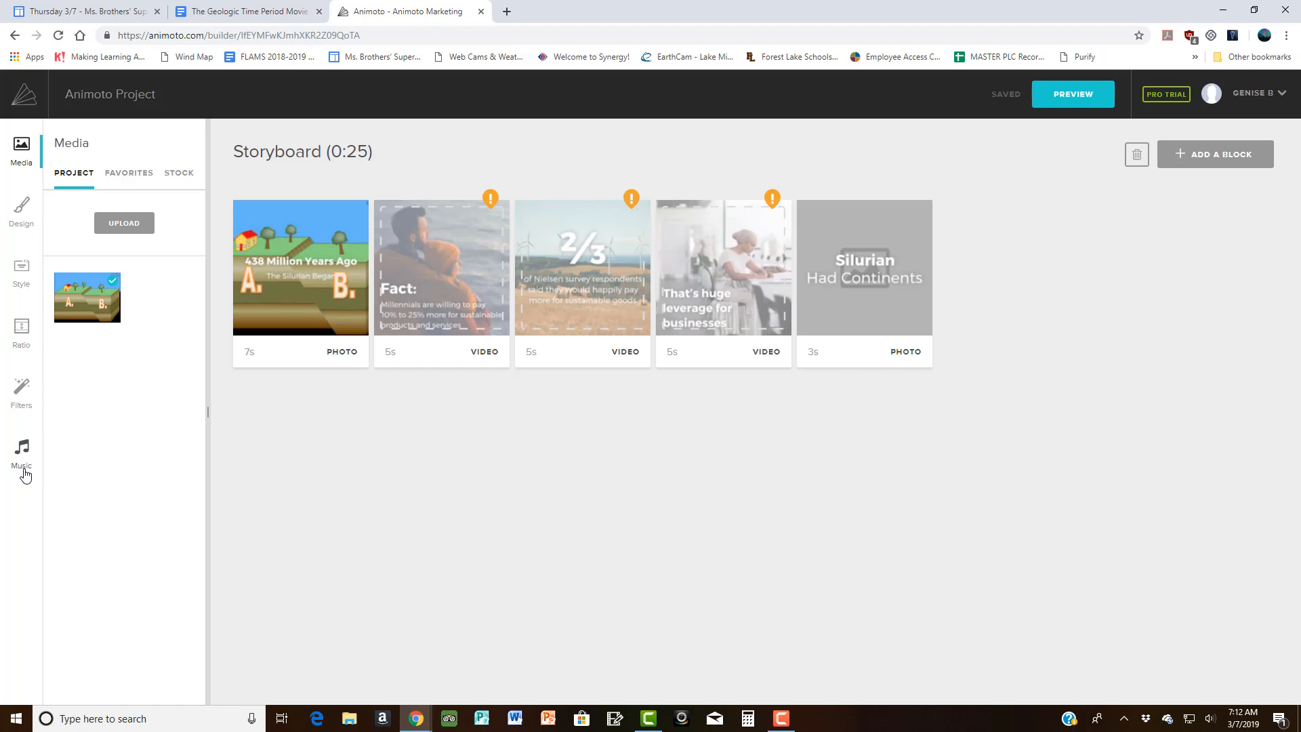
mouse_move(850, 295)
Step: Replace the 'Animoto Project' title with 'Silurian Trailer', save it, and show Music settings
left_click(143, 98)
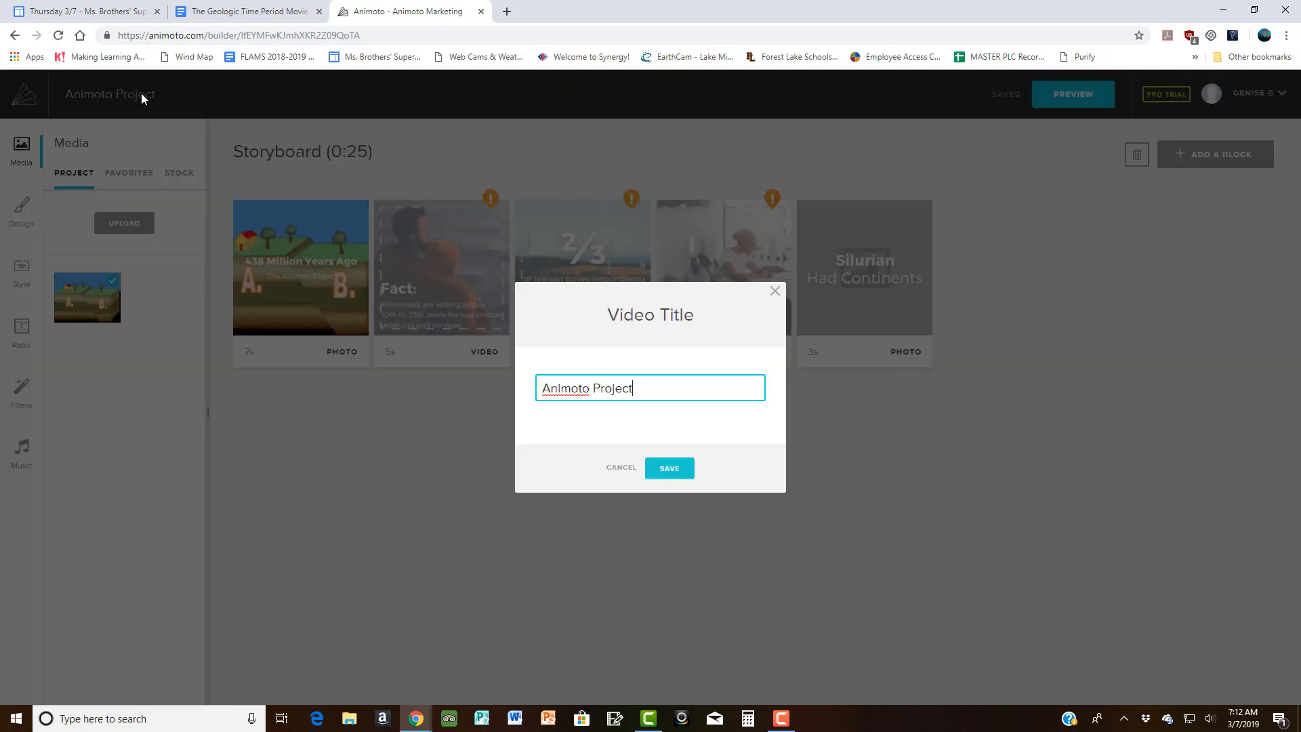
left_click_drag(649, 388, 427, 396)
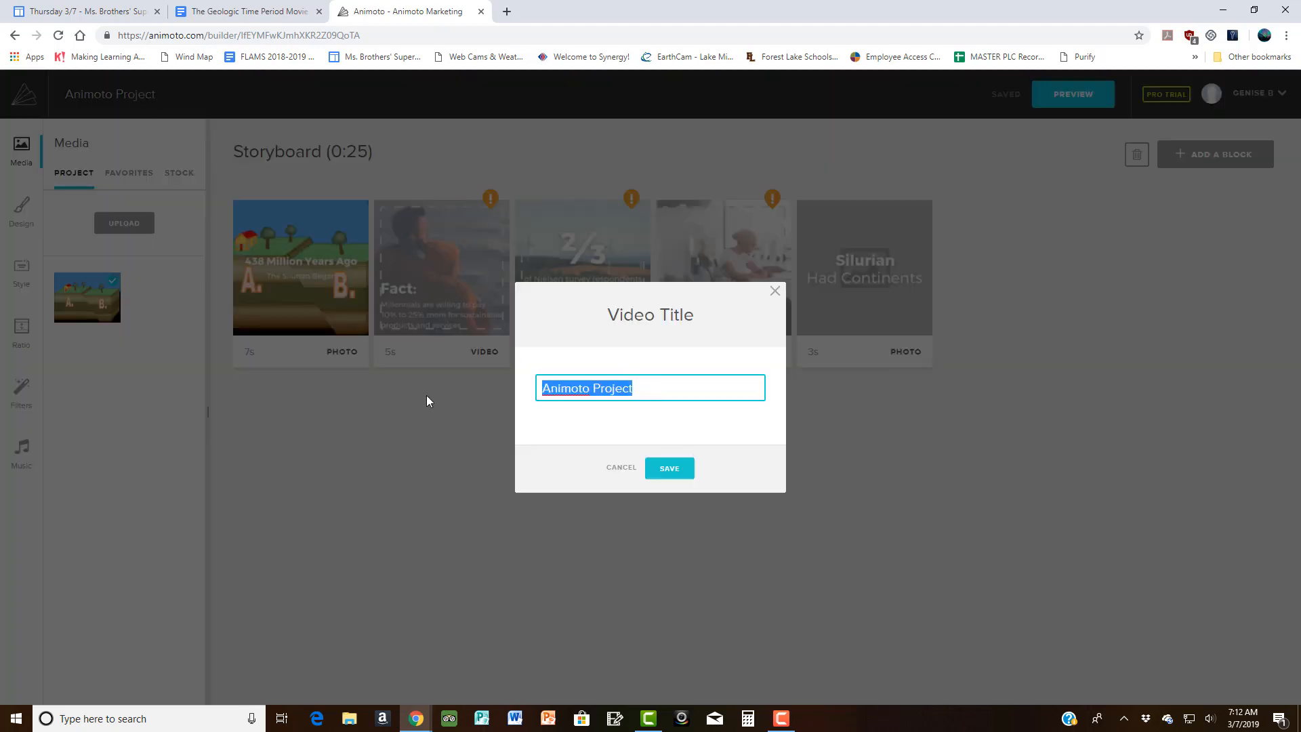
type("S")
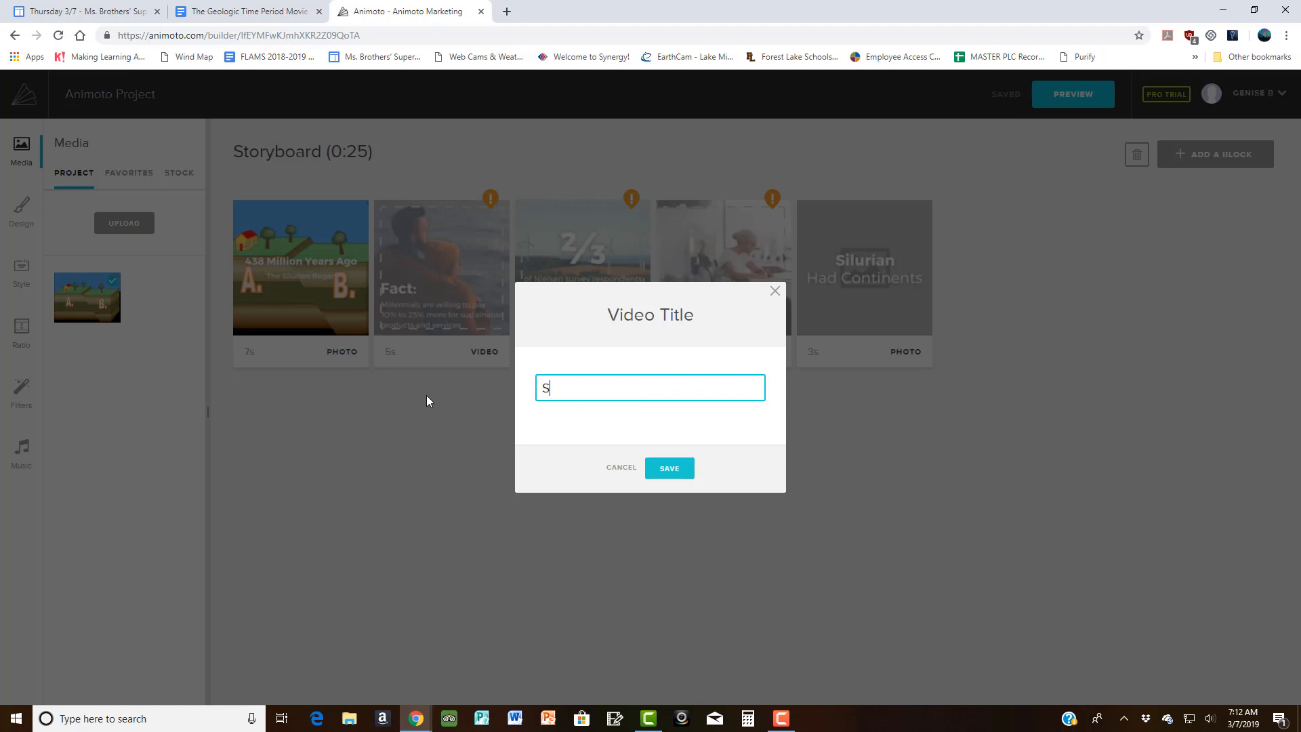
type("ilurian Trailer")
left_click(669, 469)
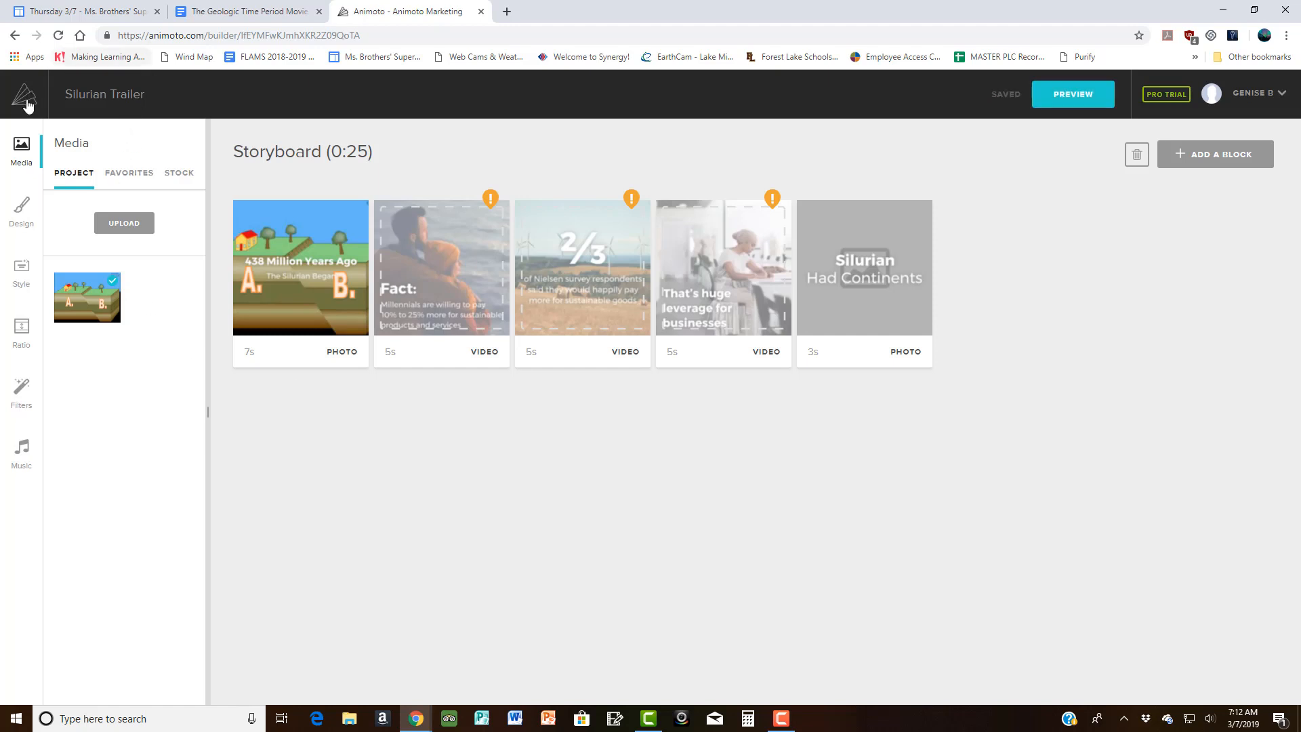
left_click(22, 454)
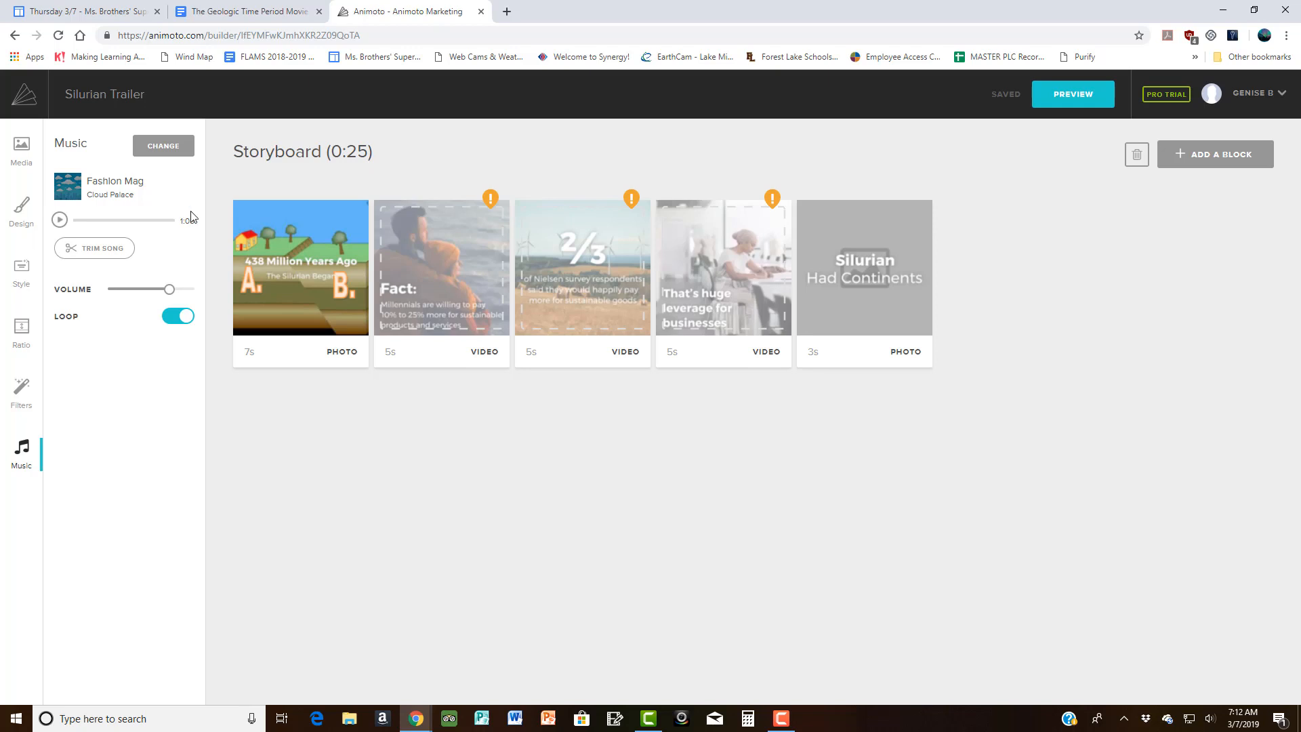
Step: Browse the full music library filtered to Movie score and Dramatic songs
left_click(167, 151)
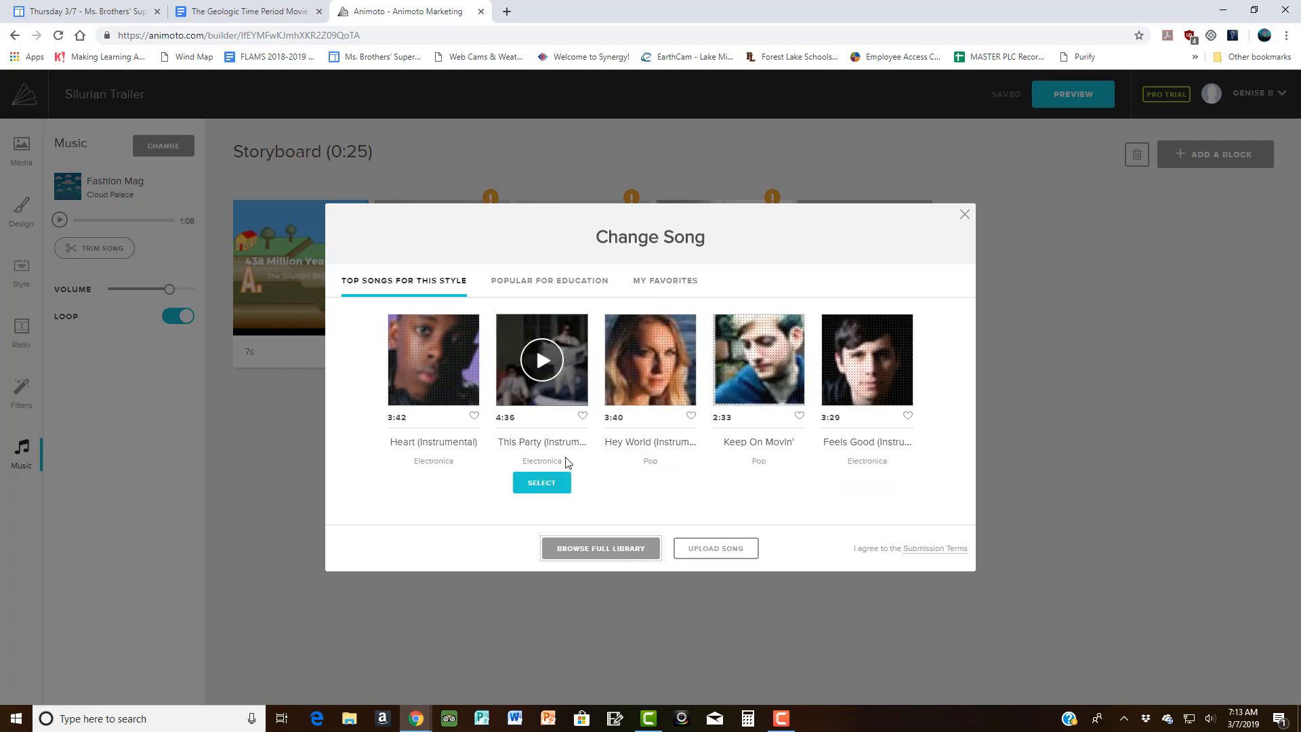
left_click(599, 553)
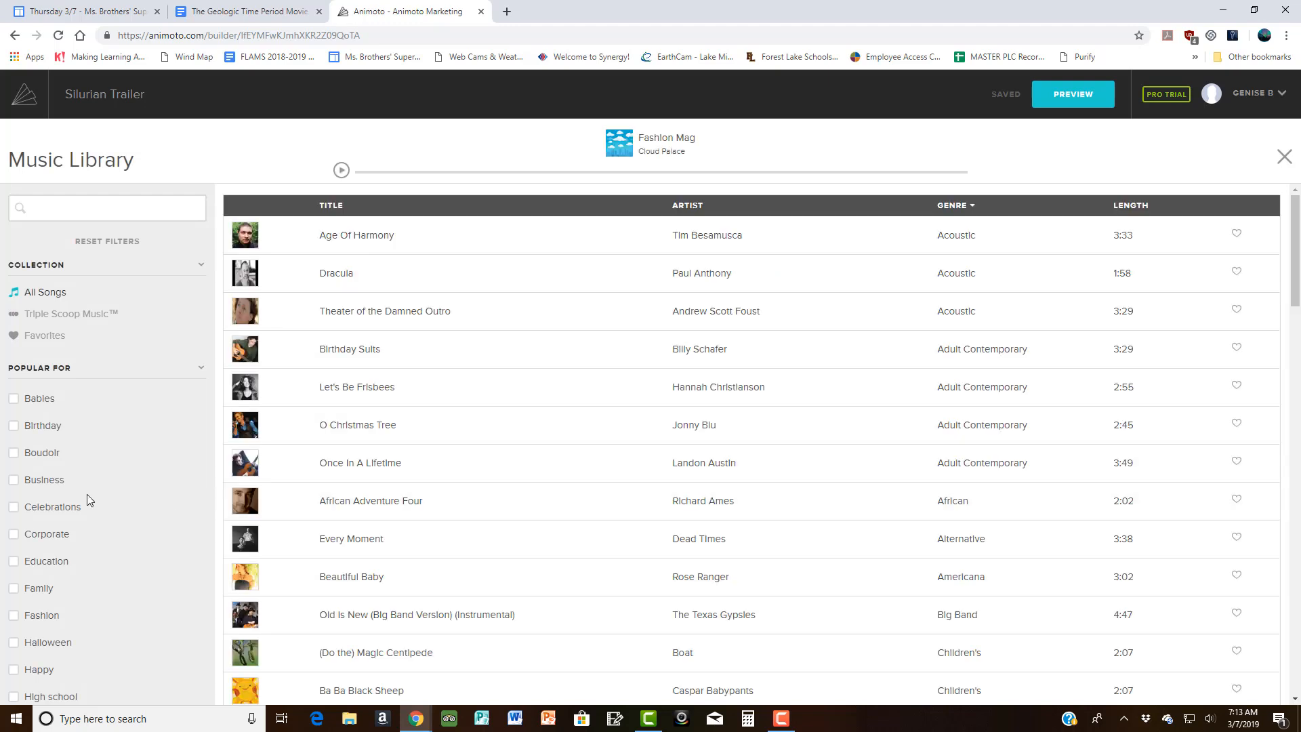
scroll(97, 487, "down", 3)
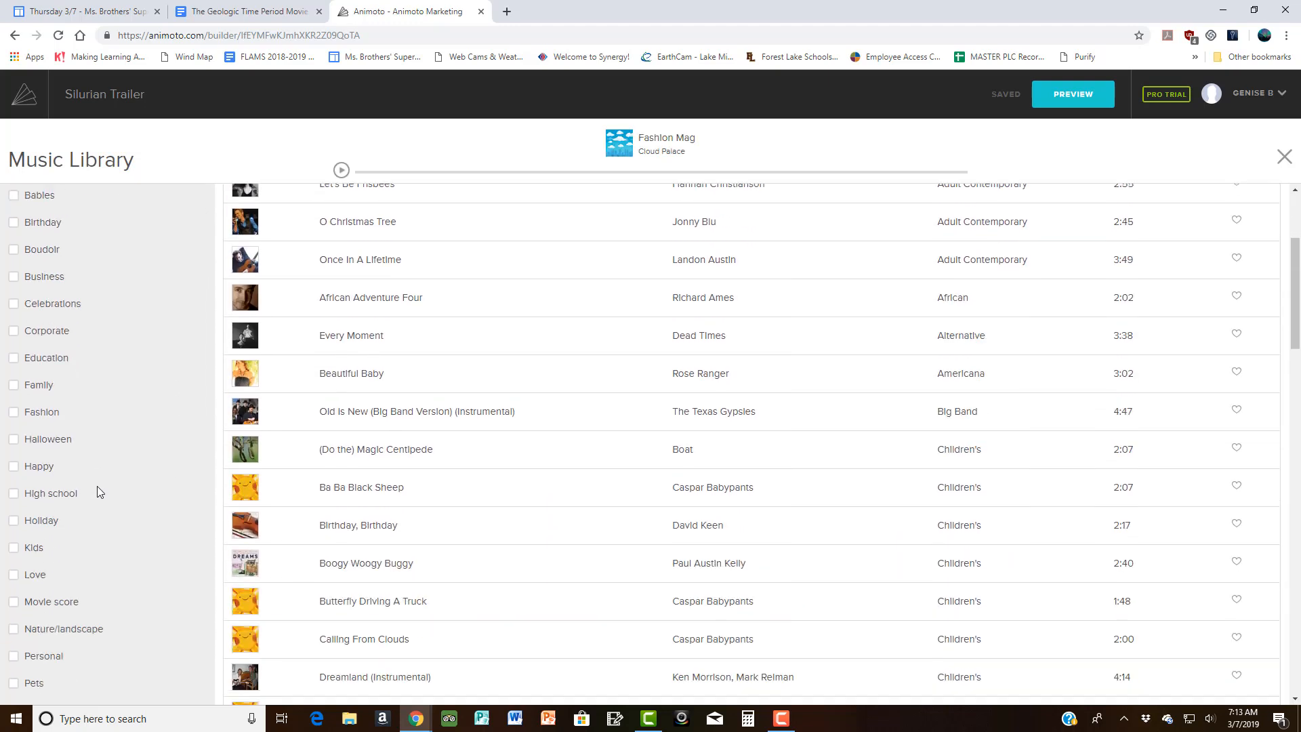
scroll(100, 486, "down", 1)
left_click(13, 534)
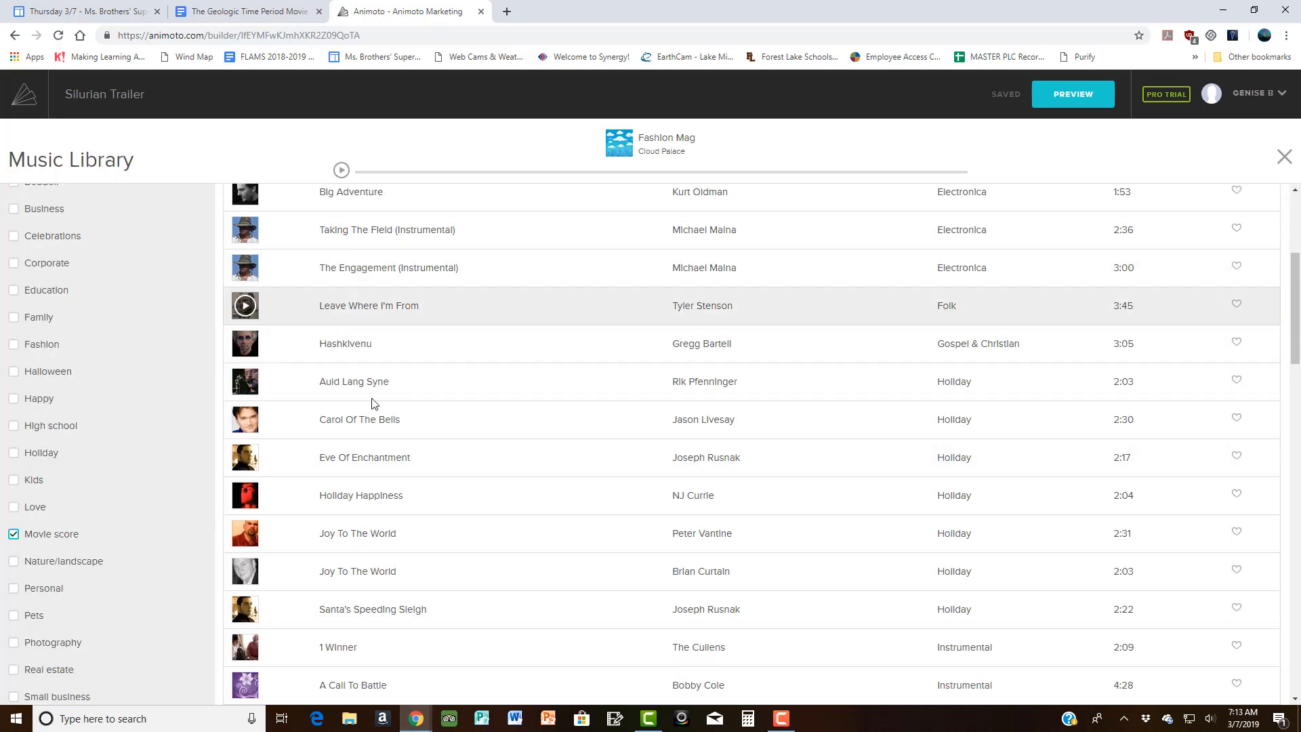
scroll(107, 523, "down", 5)
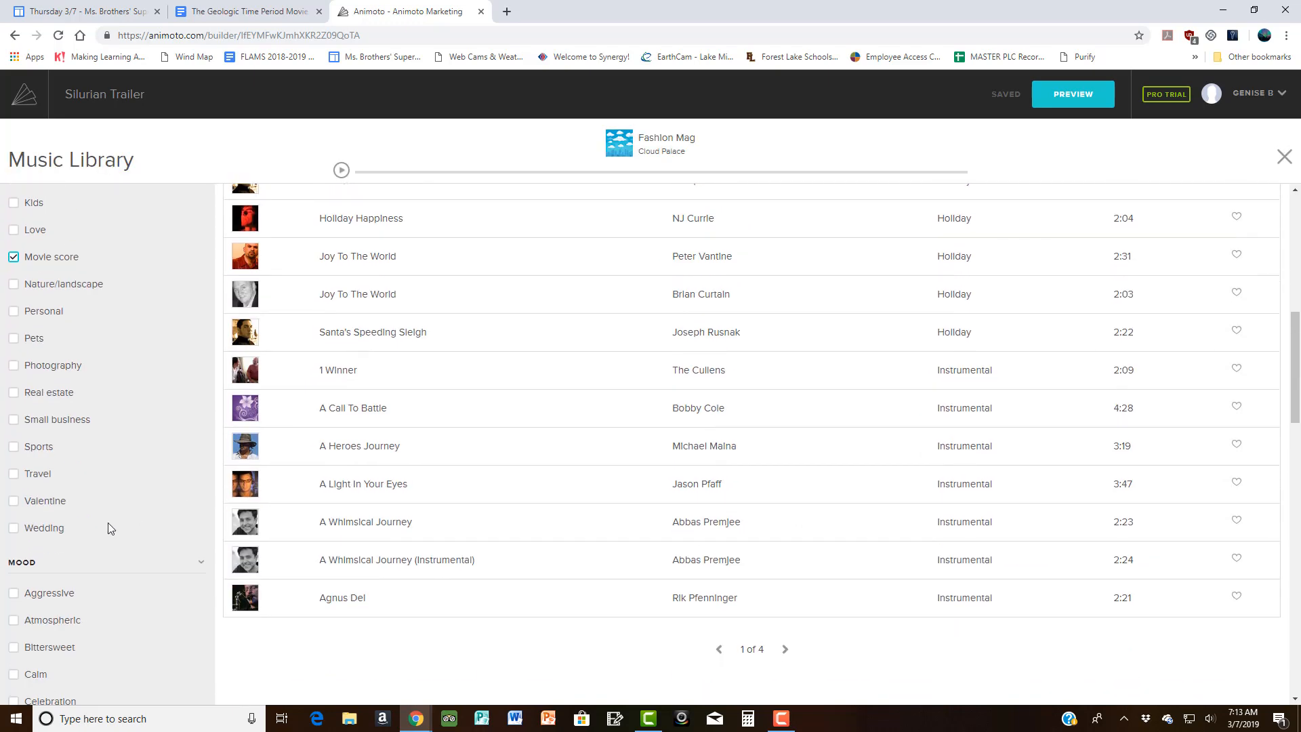
scroll(108, 523, "down", 4)
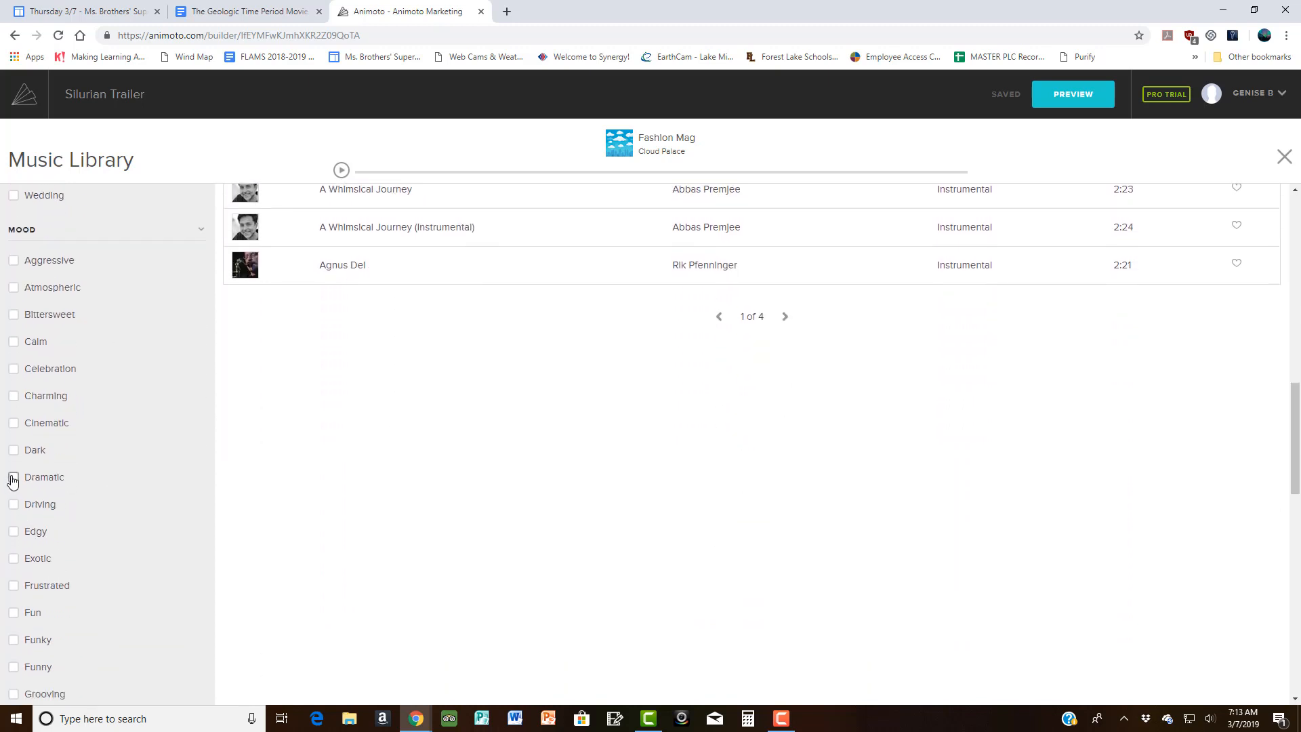
left_click(14, 478)
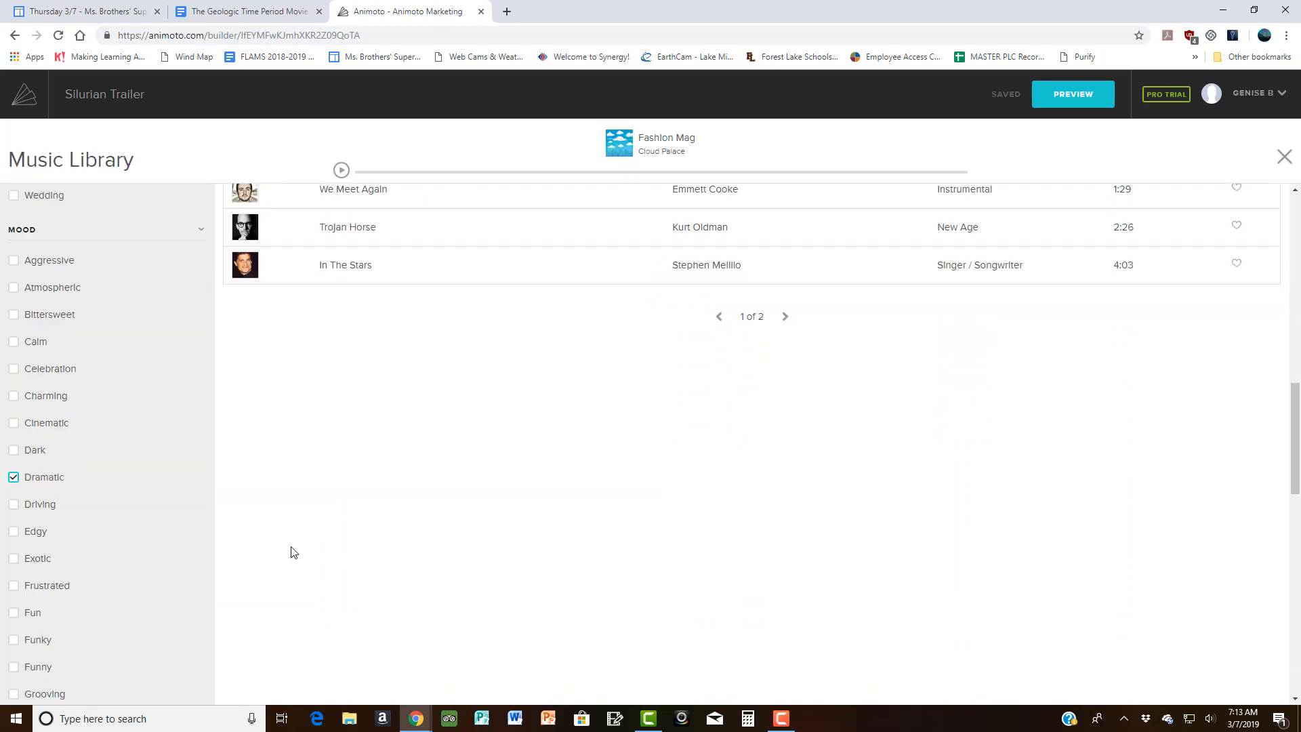
scroll(418, 406, "up", 5)
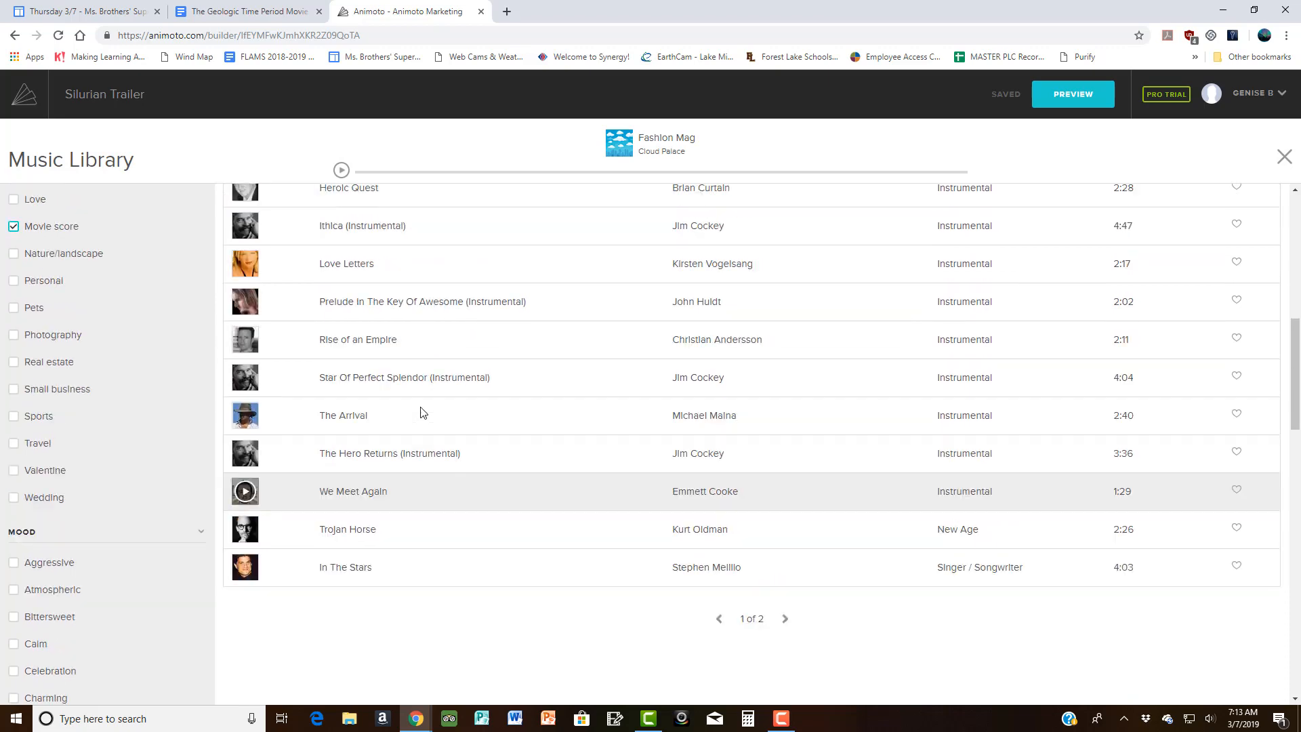
scroll(417, 358, "up", 8)
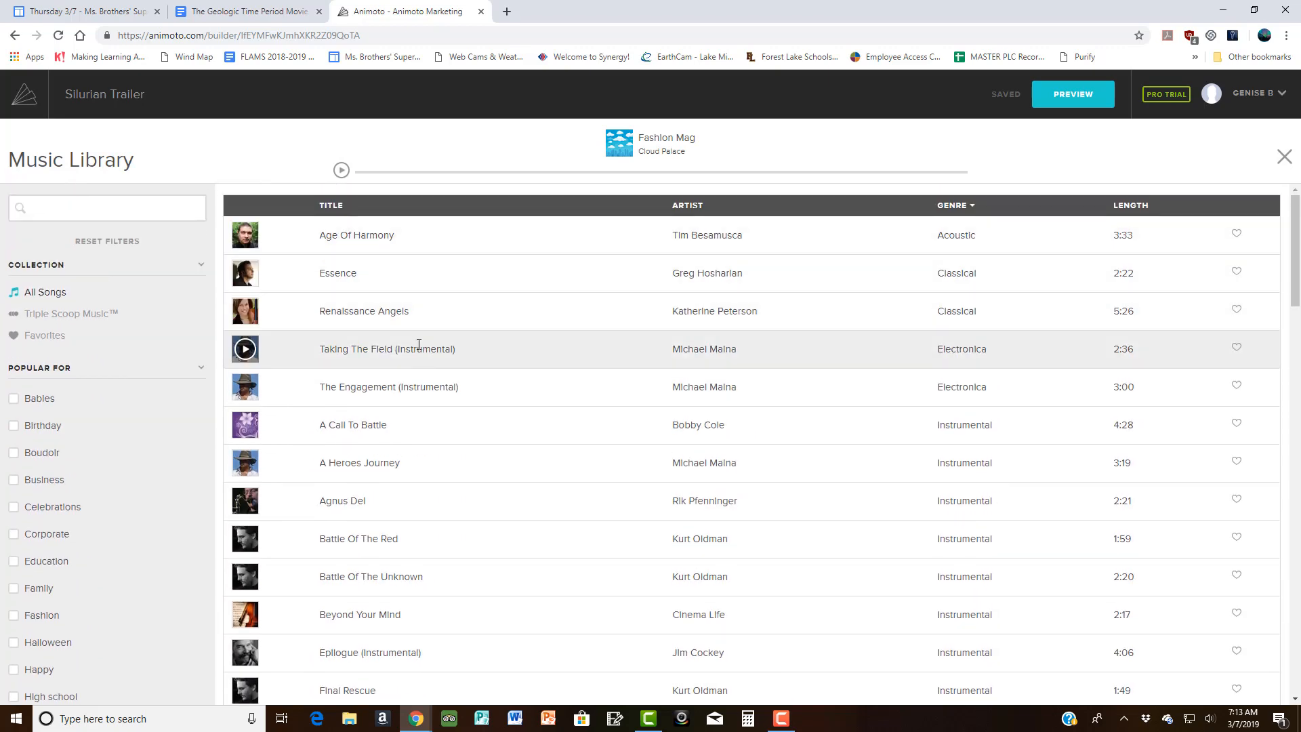
Step: Audition Age Of Harmony and Battle Of The Red, then choose Battle Of The Red
left_click(245, 236)
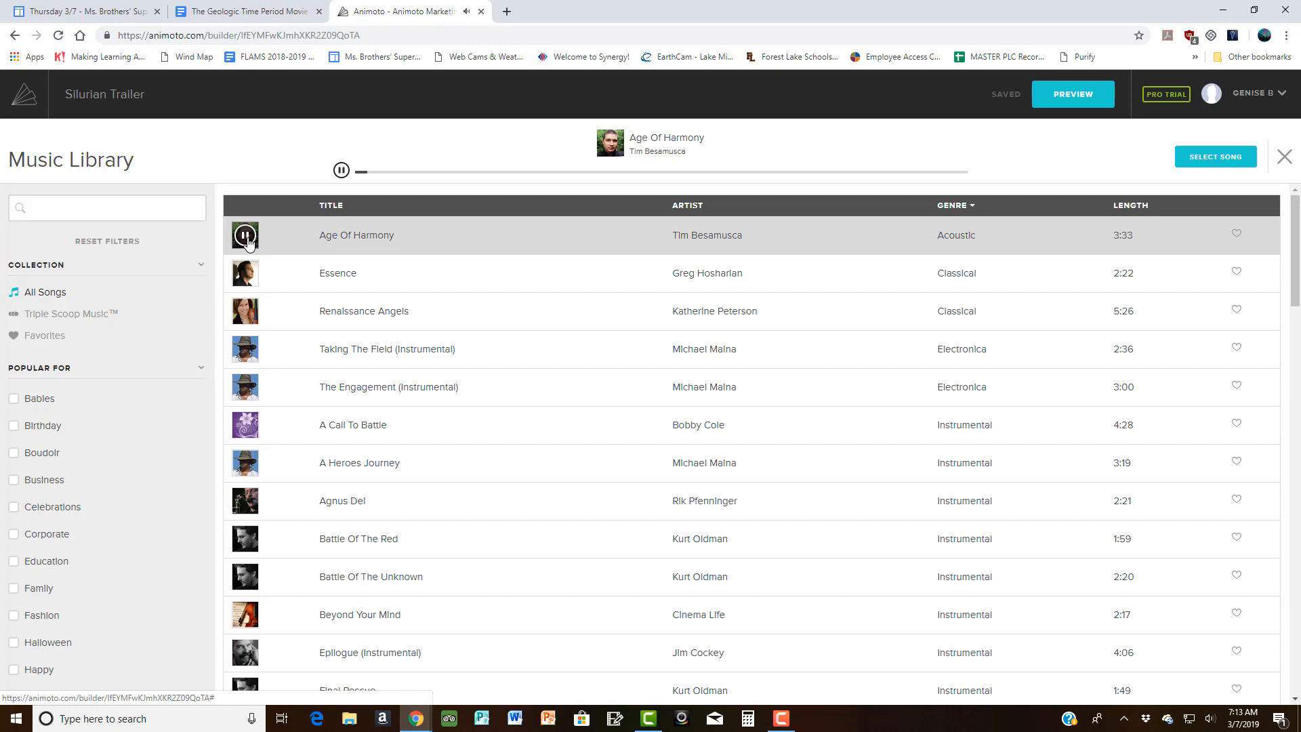
scroll(325, 373, "down", 2)
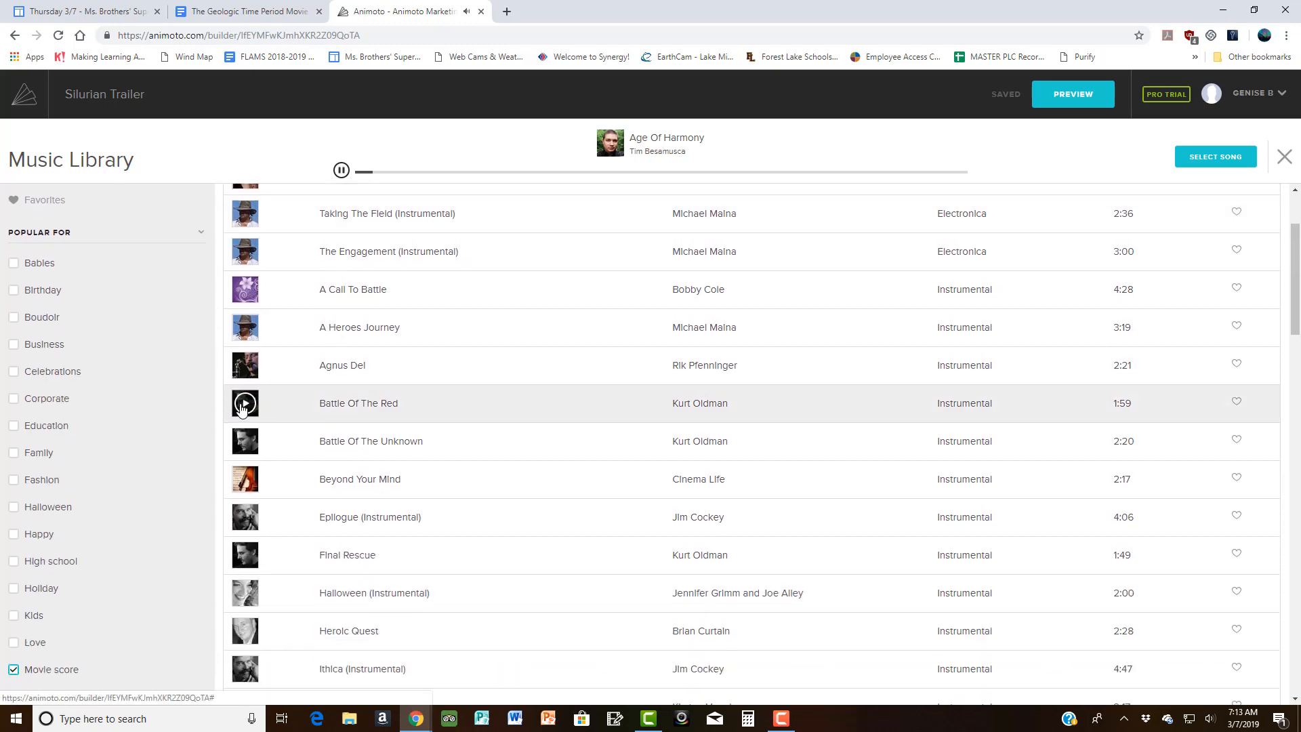
left_click(244, 405)
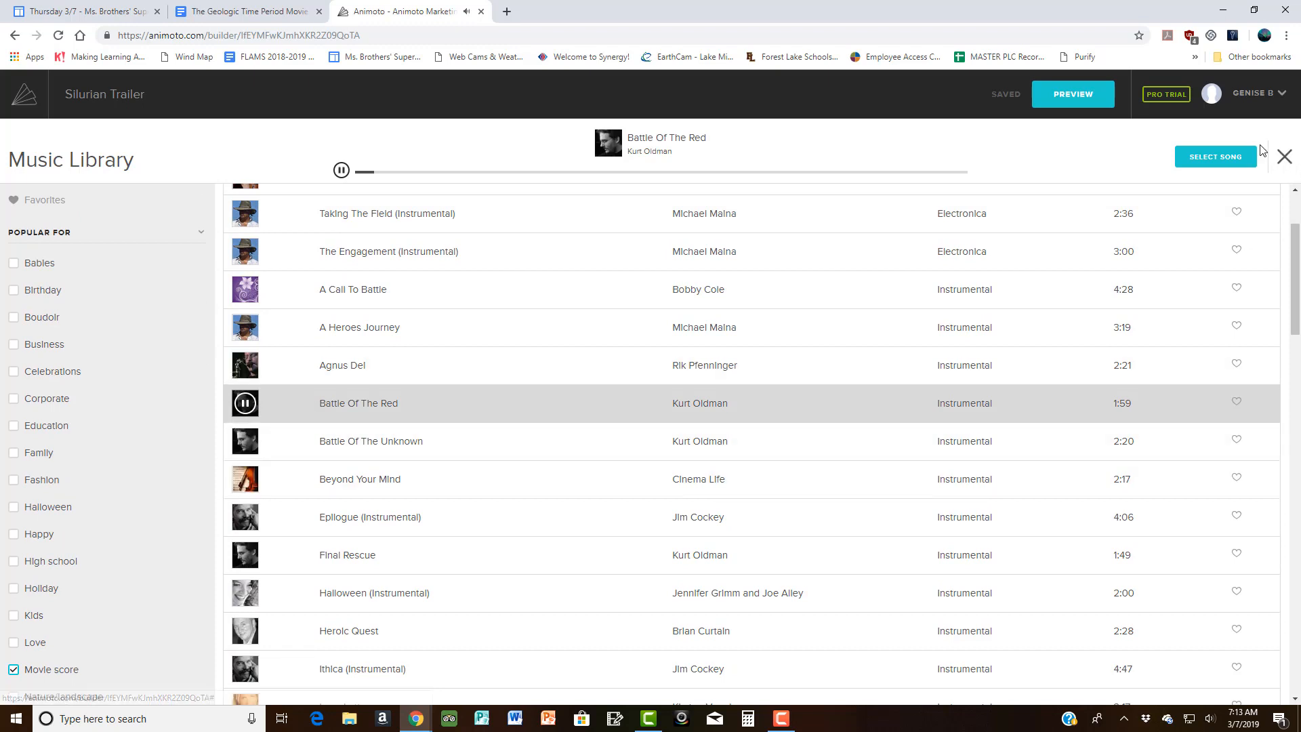
left_click(1229, 161)
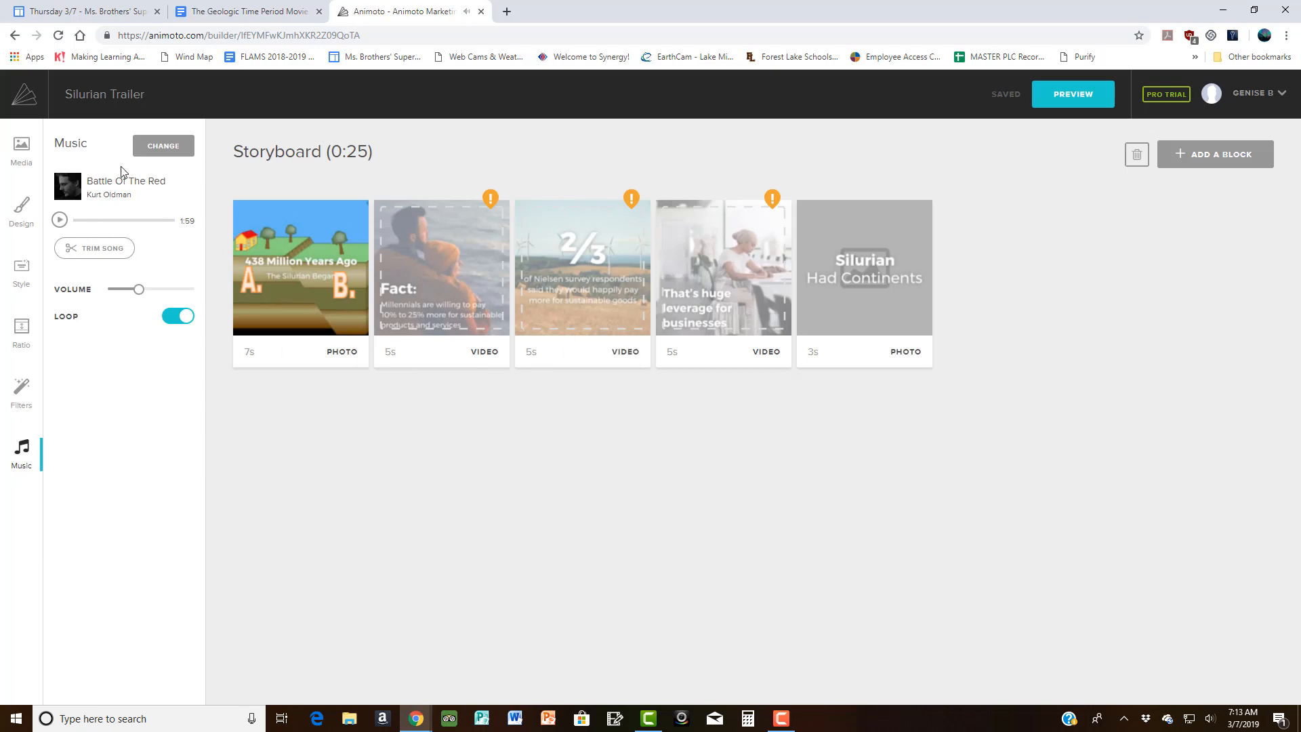
Step: Generate and dismiss a preview of Silurian Trailer, then open the account menu
left_click(1091, 109)
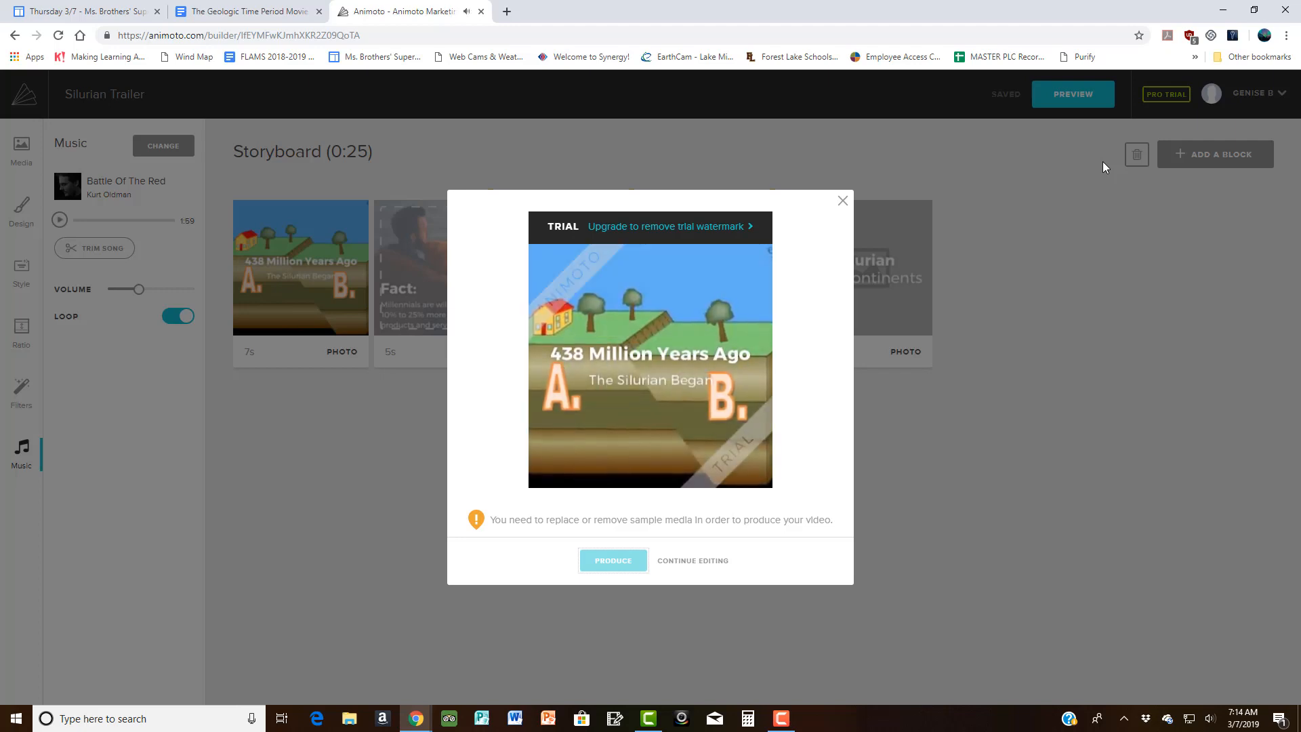
left_click(843, 201)
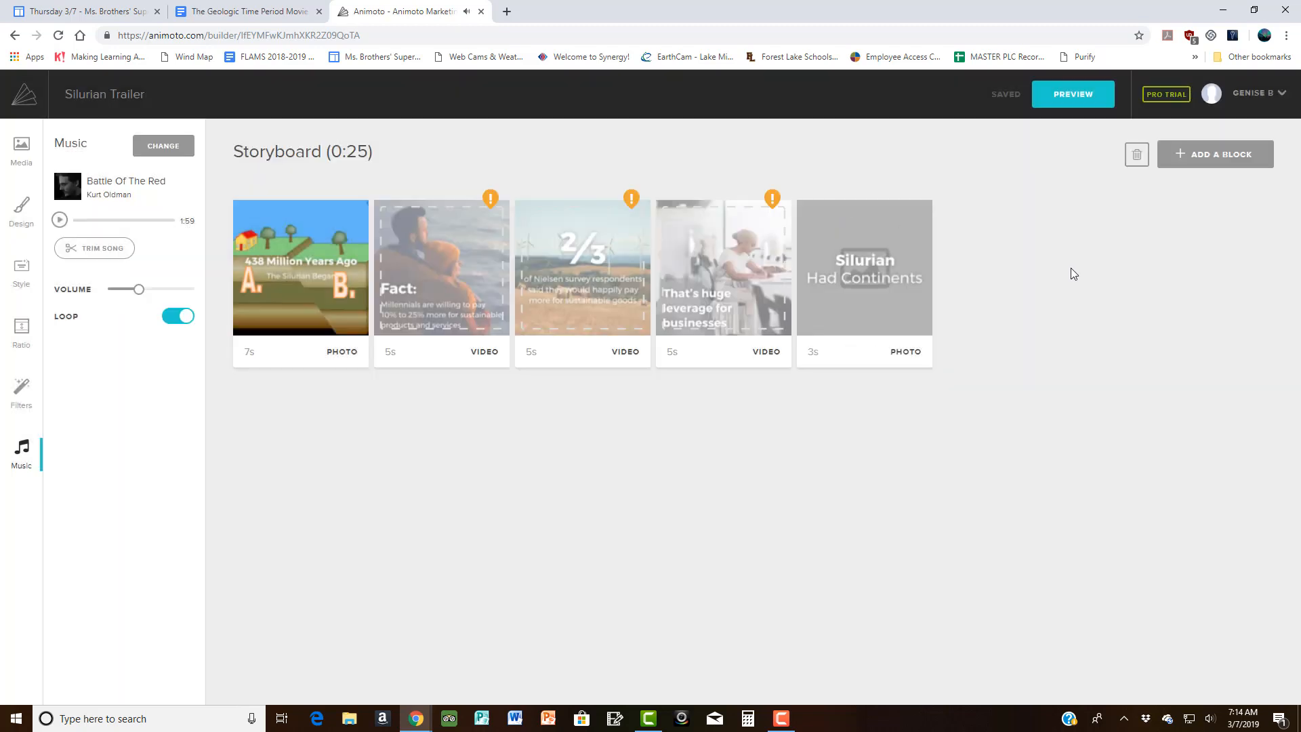
left_click(1267, 97)
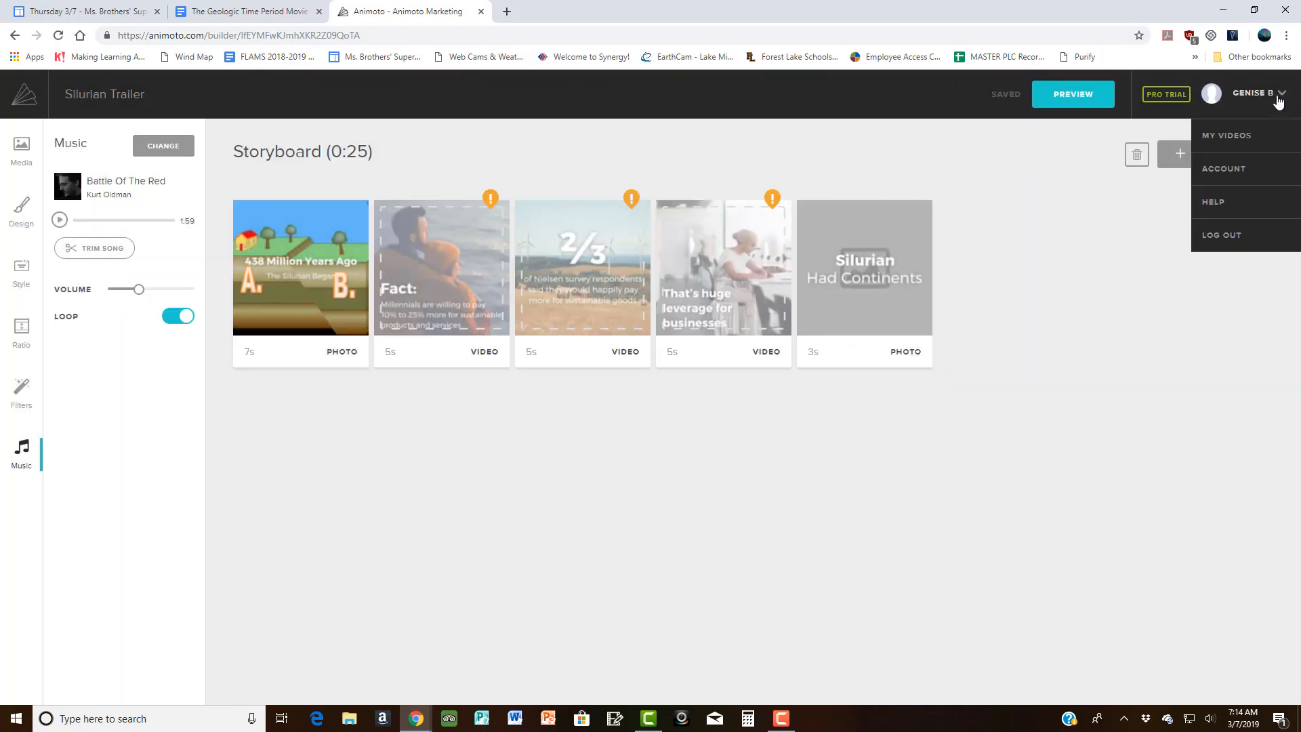
Step: Log out and log back in with the account e-mail and password
left_click(1237, 235)
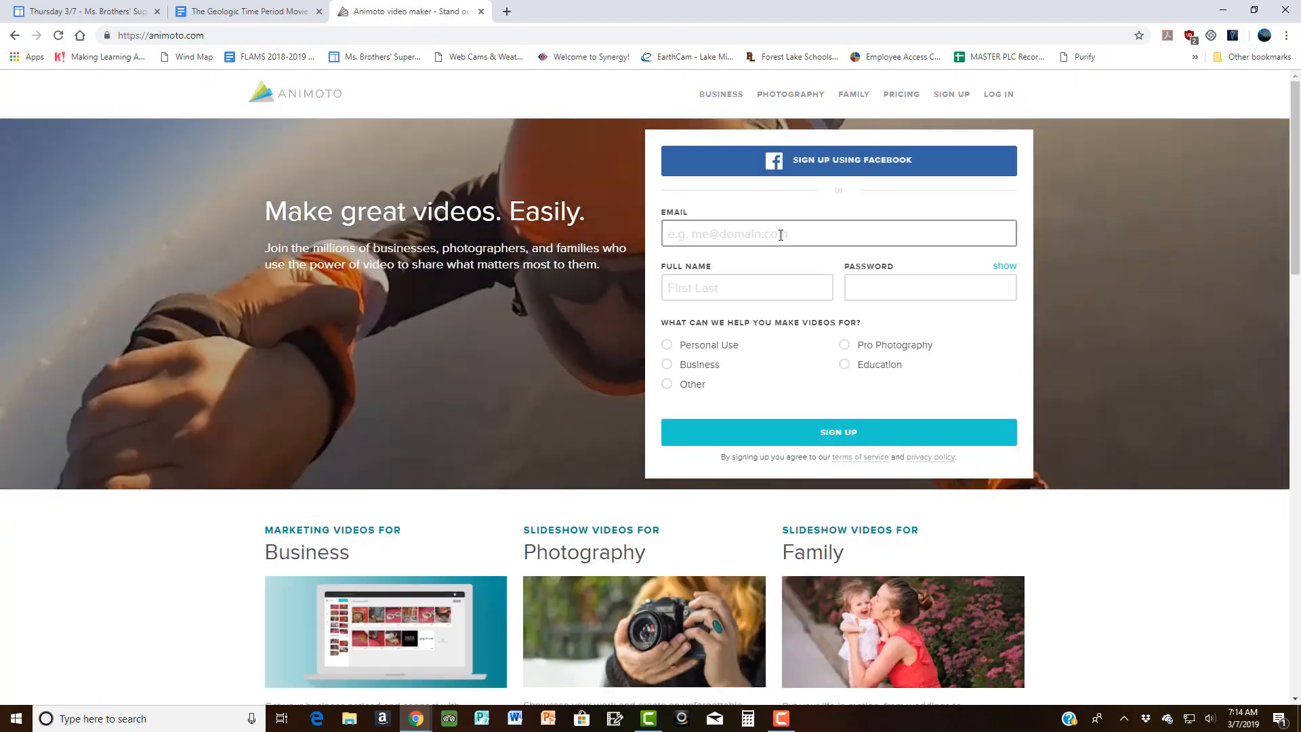
left_click(781, 235)
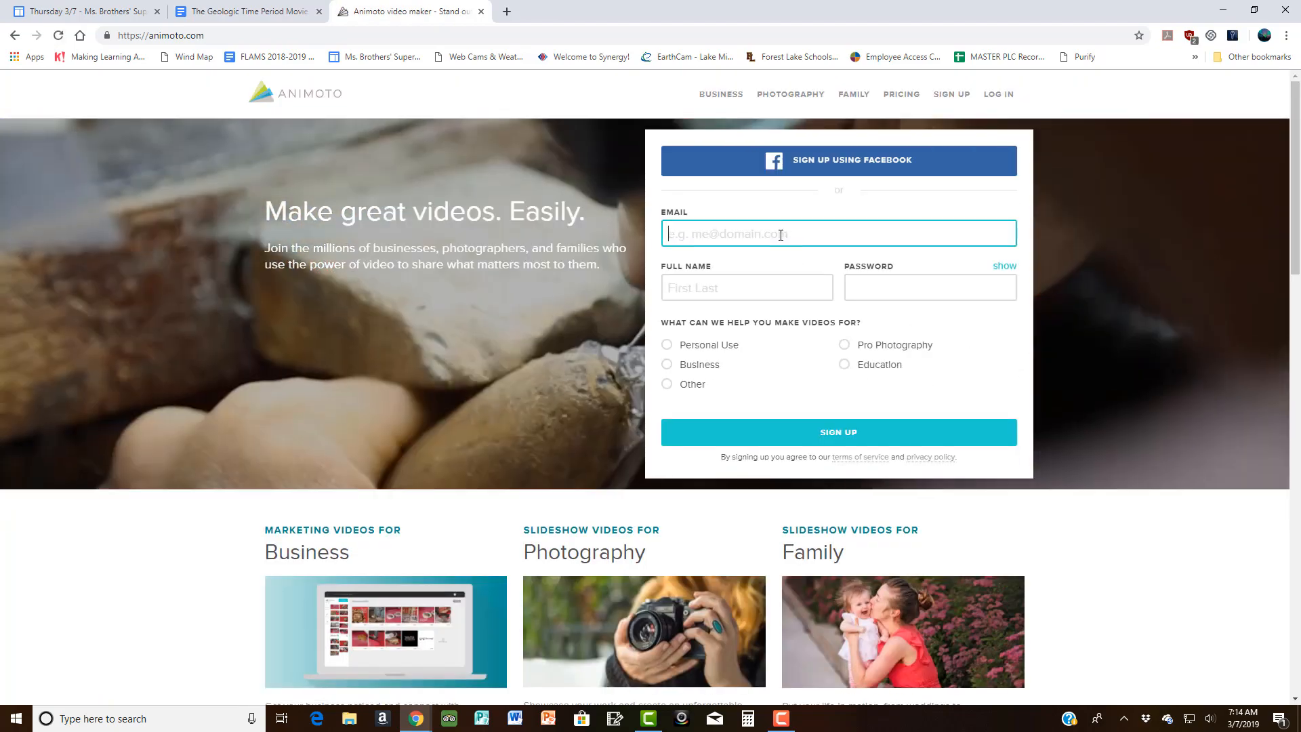
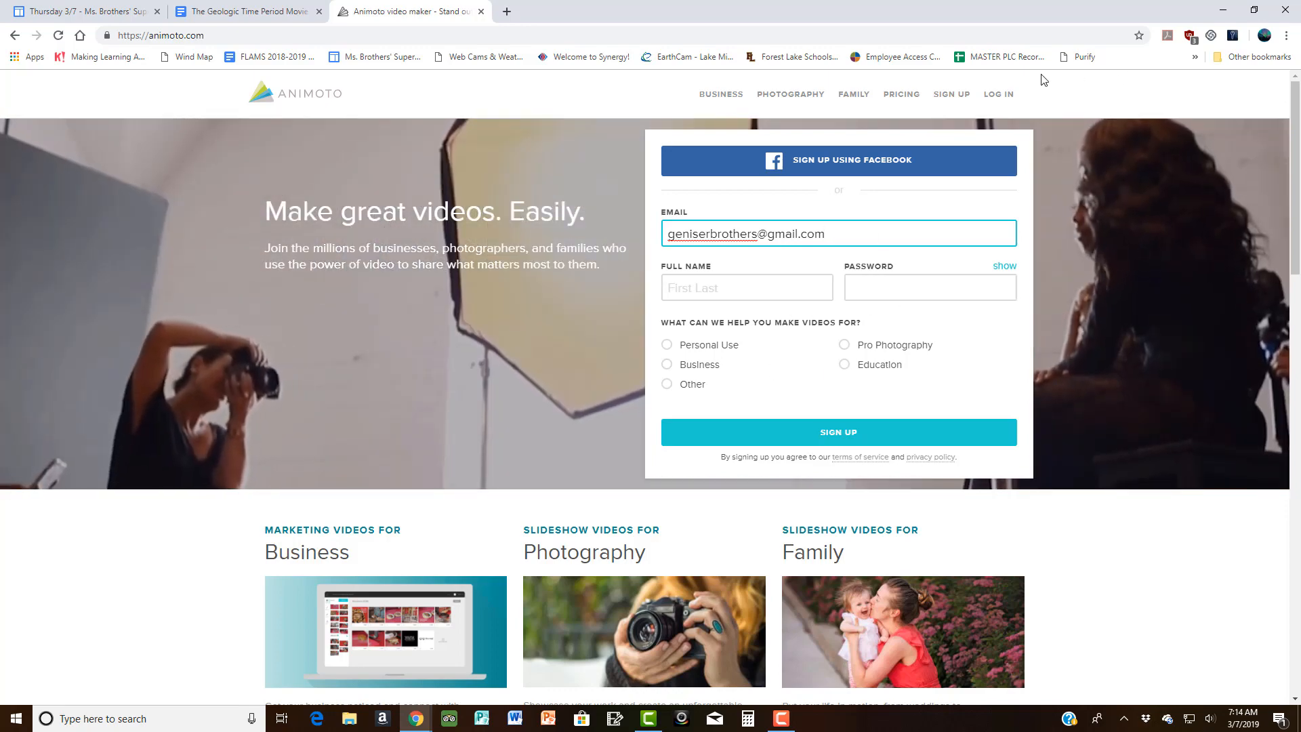
left_click(1010, 96)
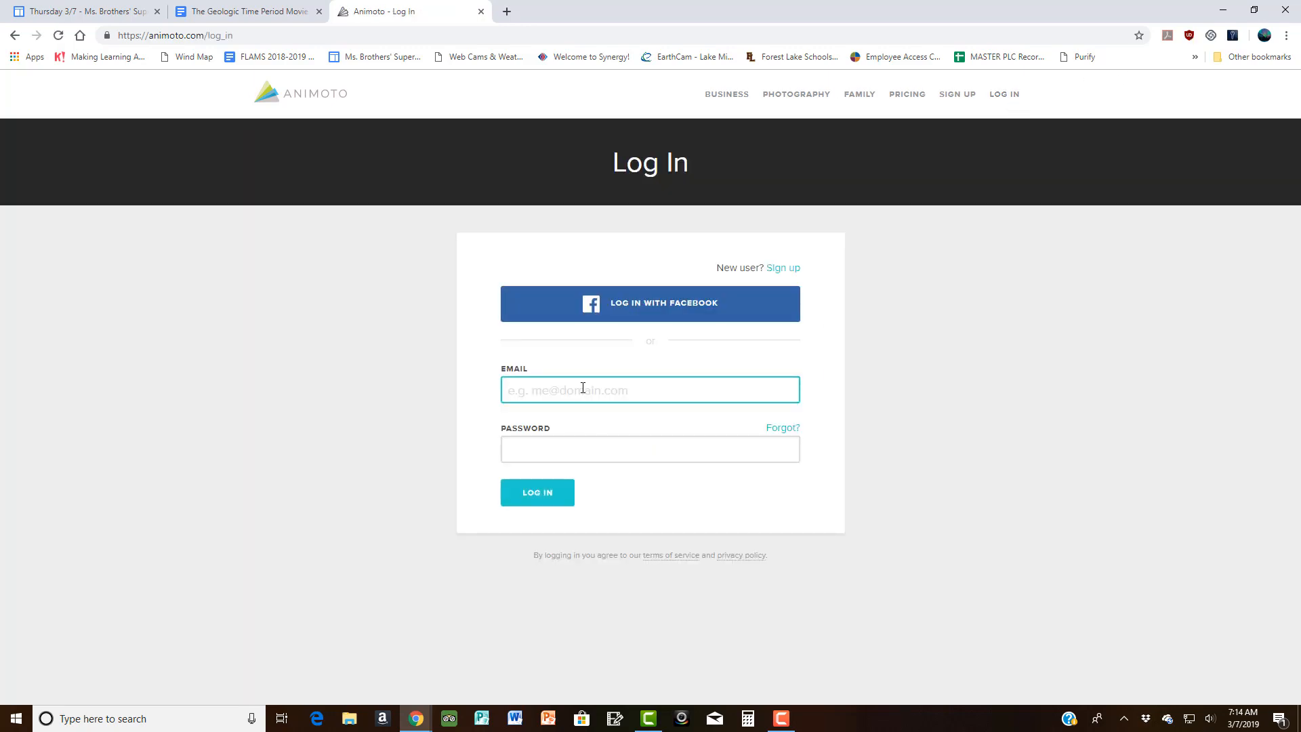
left_click(560, 453)
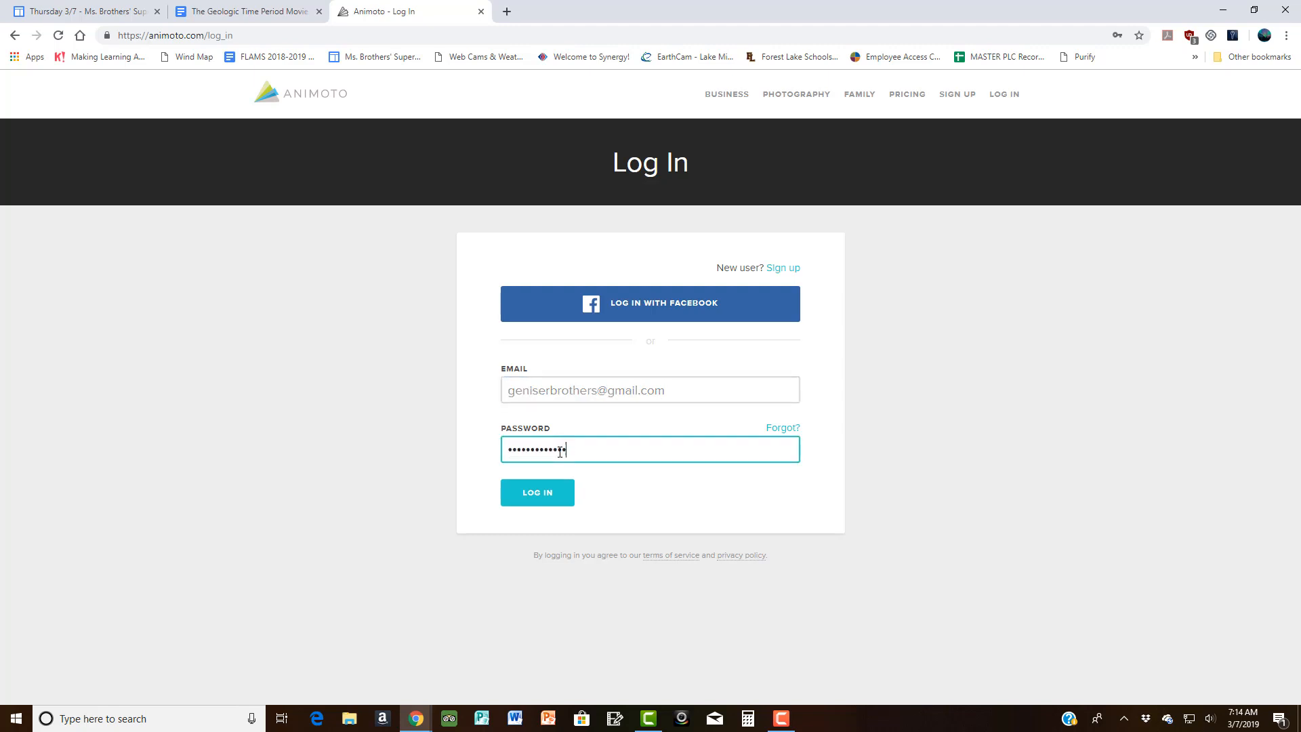
key("Return")
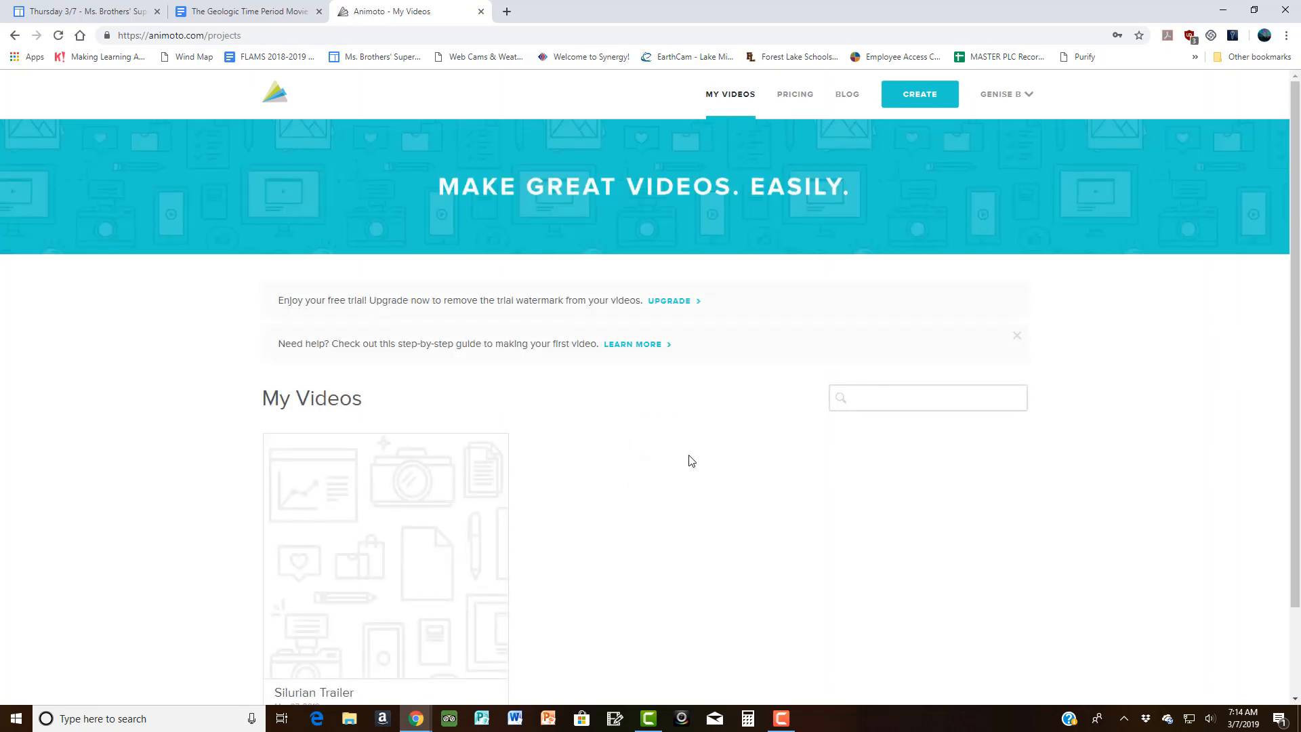
Step: Reopen the Silurian Trailer project from My Videos for editing
scroll(689, 461, "down", 3)
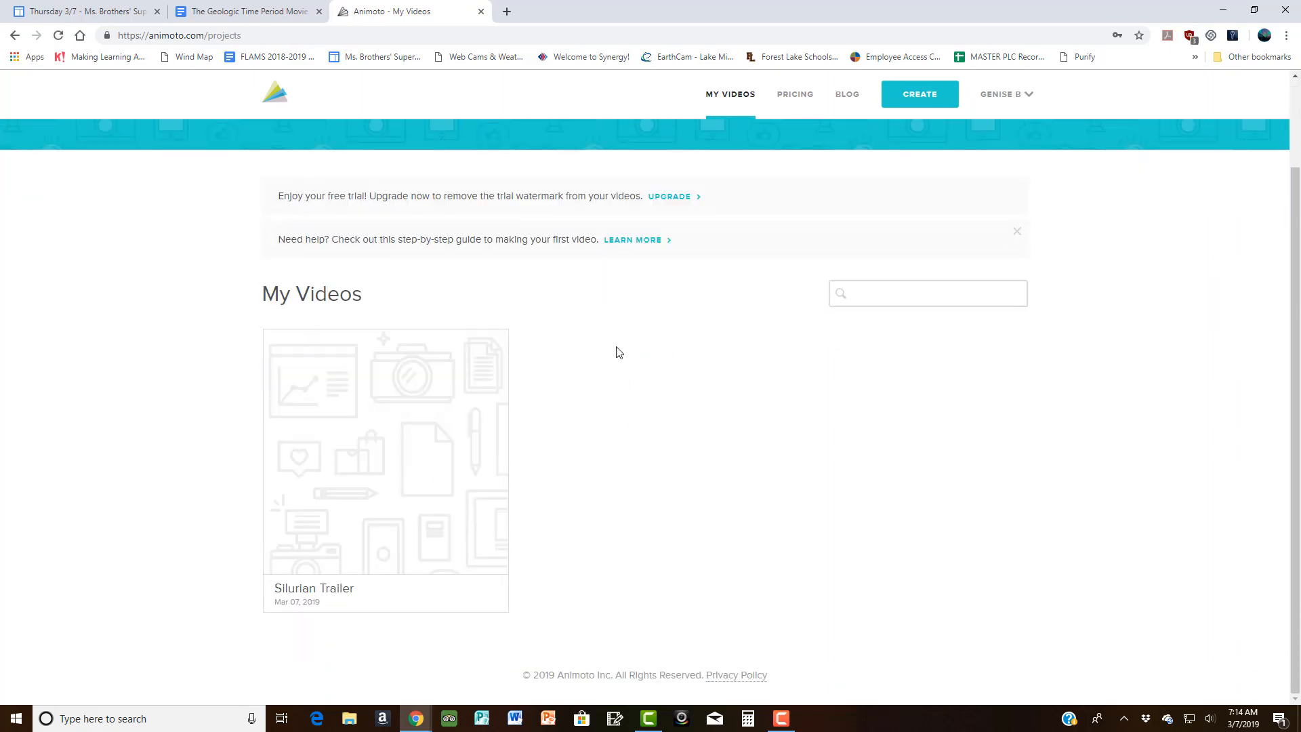
mouse_move(438, 428)
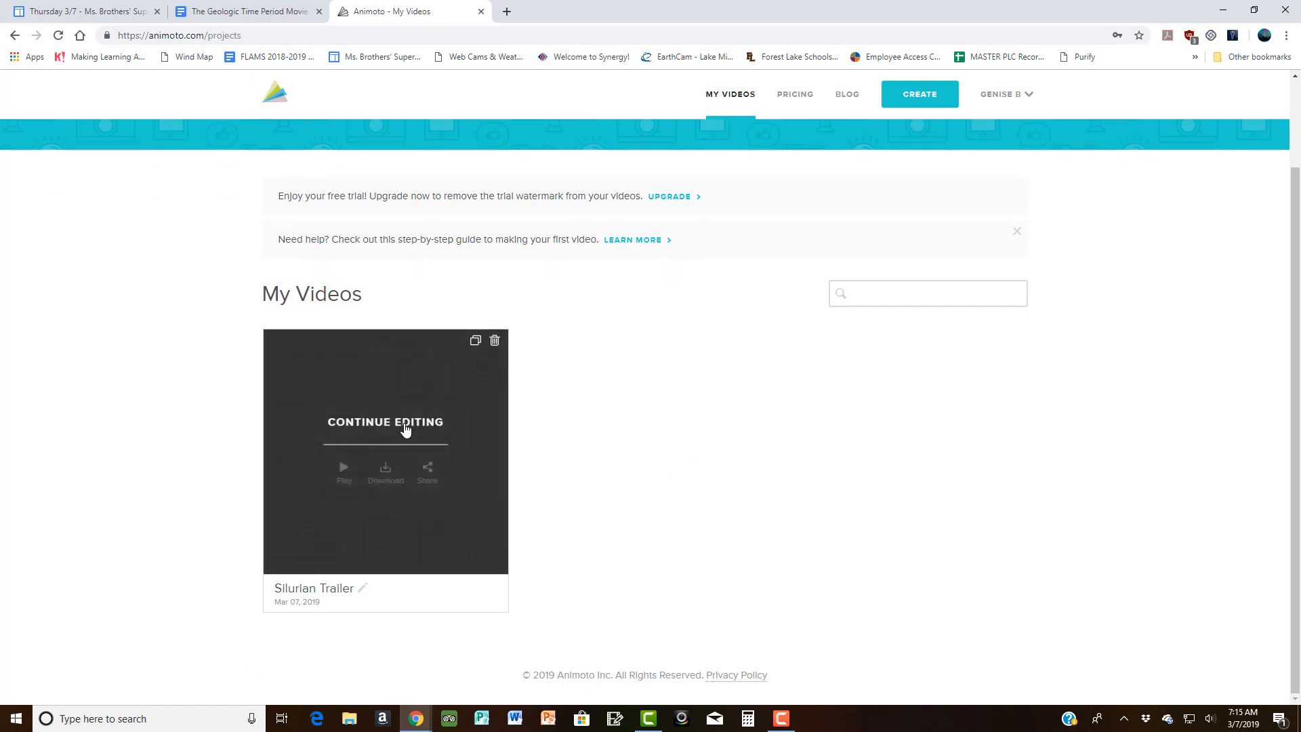
left_click(403, 428)
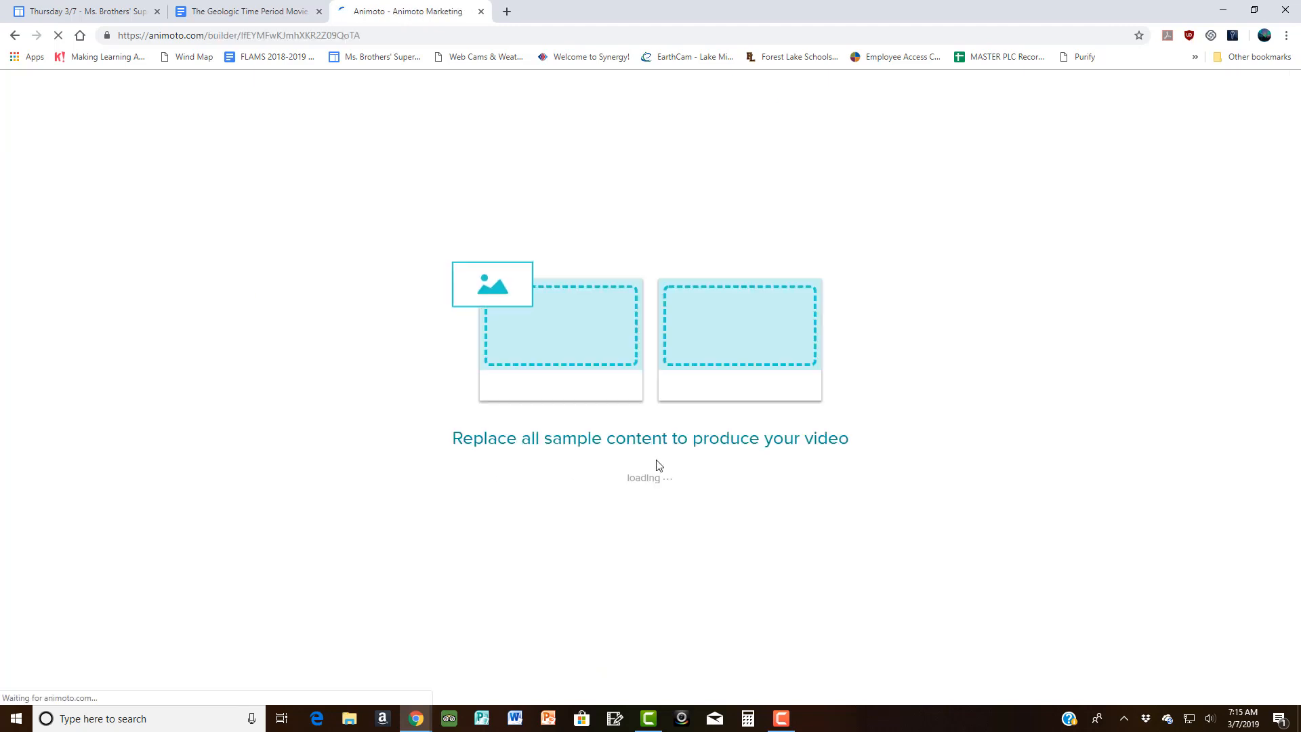